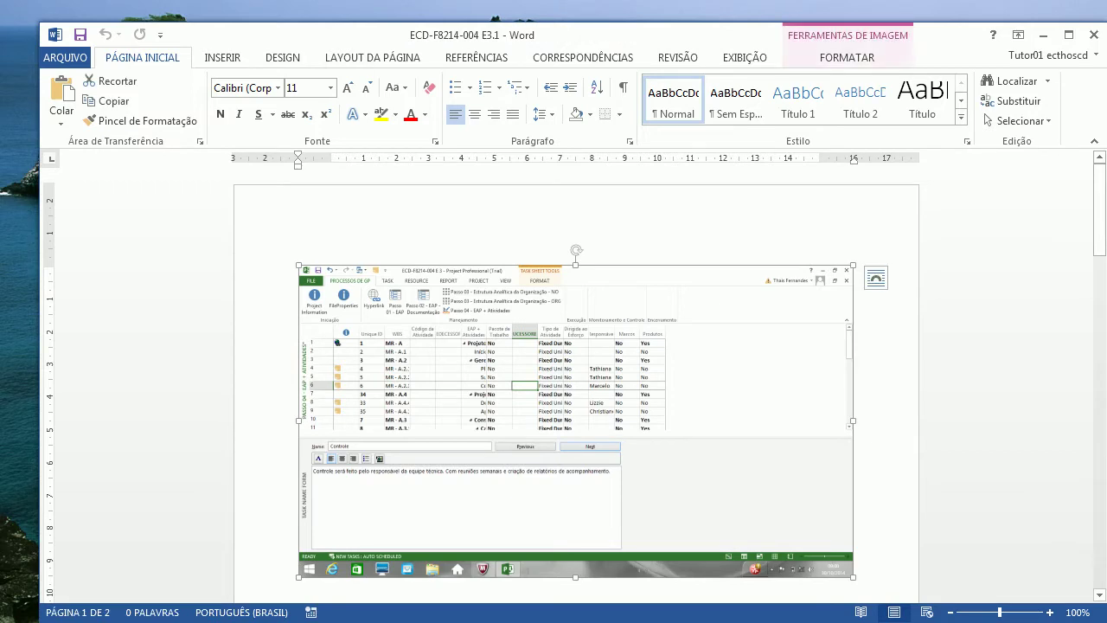
- Review the project software screenshots throughout the ECD-F8214-004 E3.1 document
scroll(574, 389, up, 3)
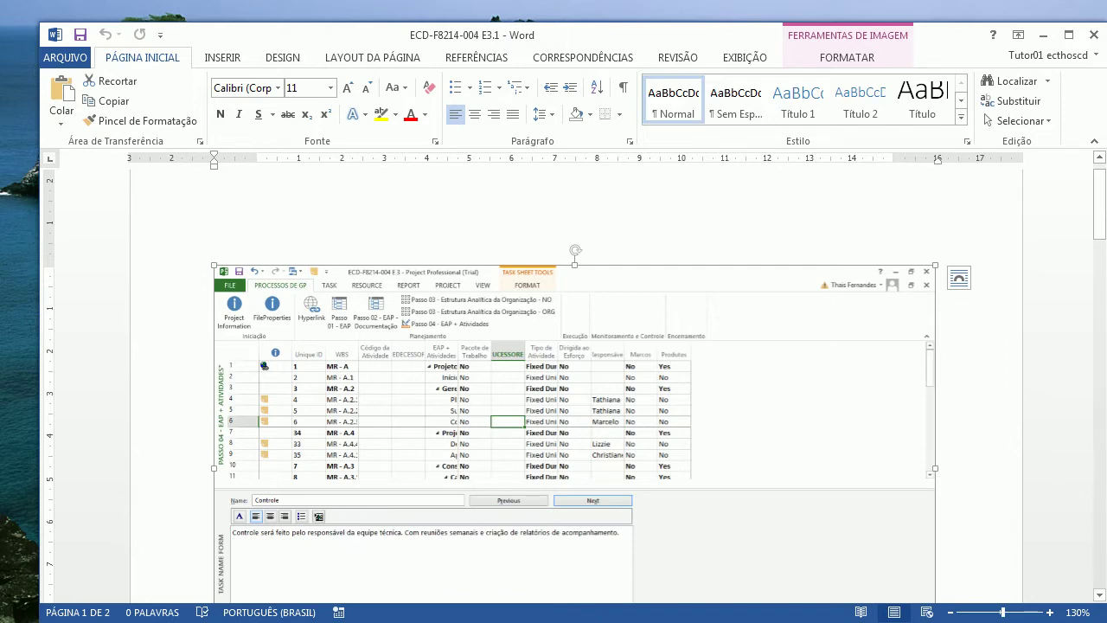
scroll(576, 389, down, 6)
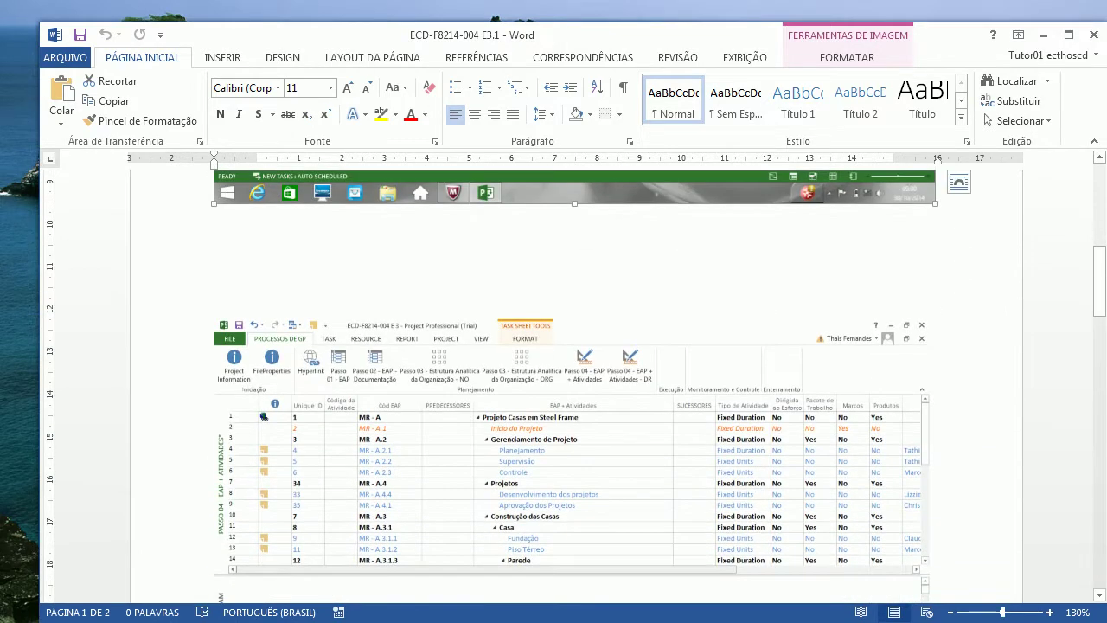
scroll(575, 385, down, 10)
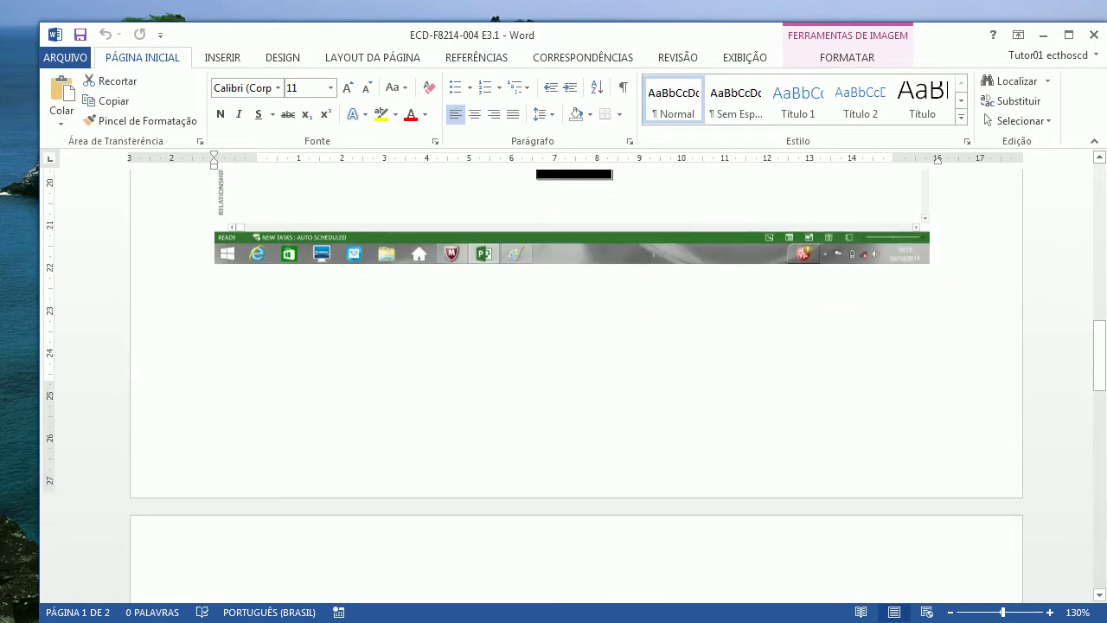
scroll(571, 346, down, 3)
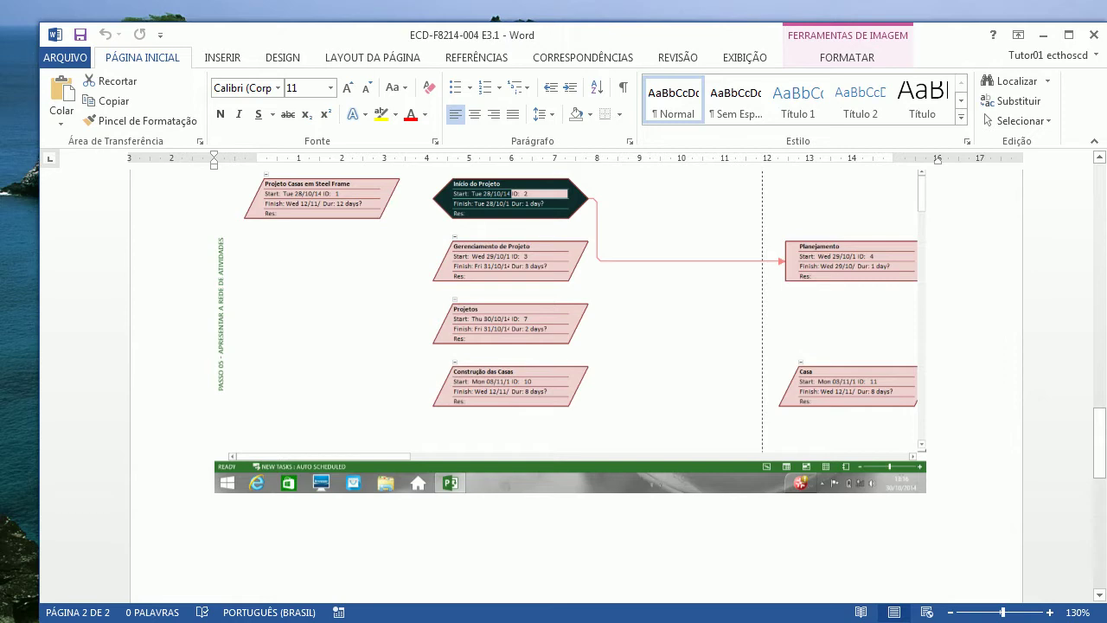
scroll(571, 346, up, 1)
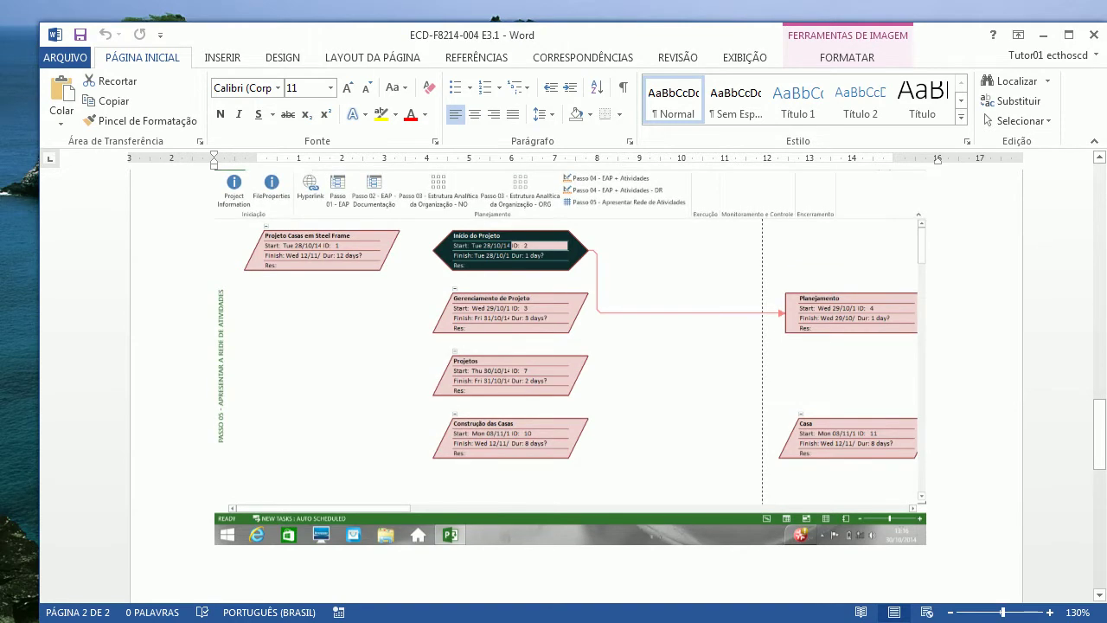
scroll(571, 346, down, 12)
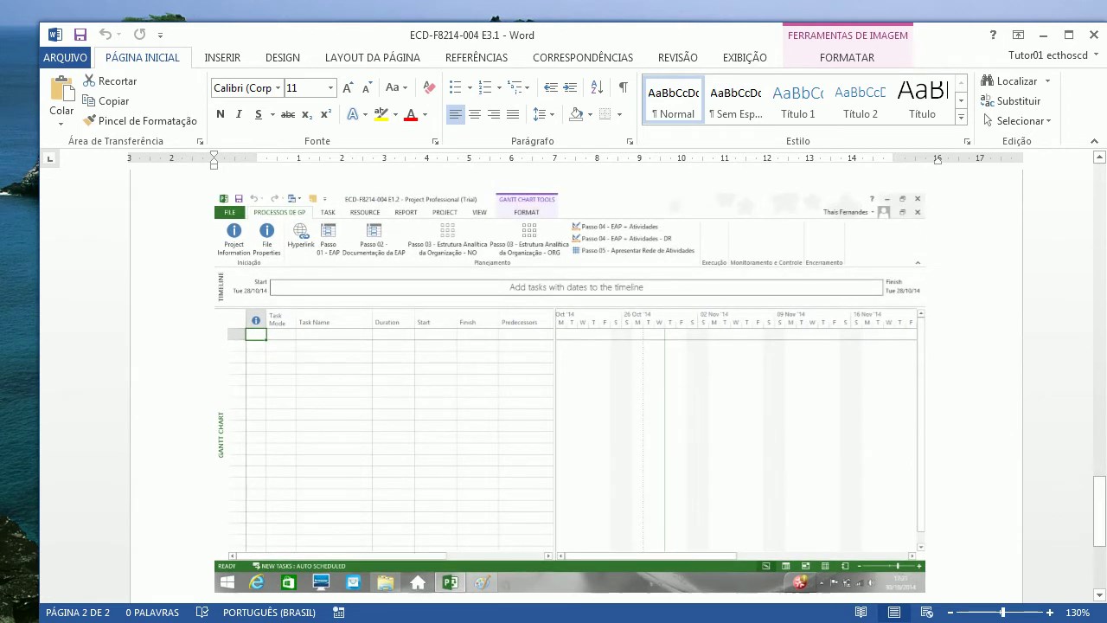
scroll(571, 381, down, 5)
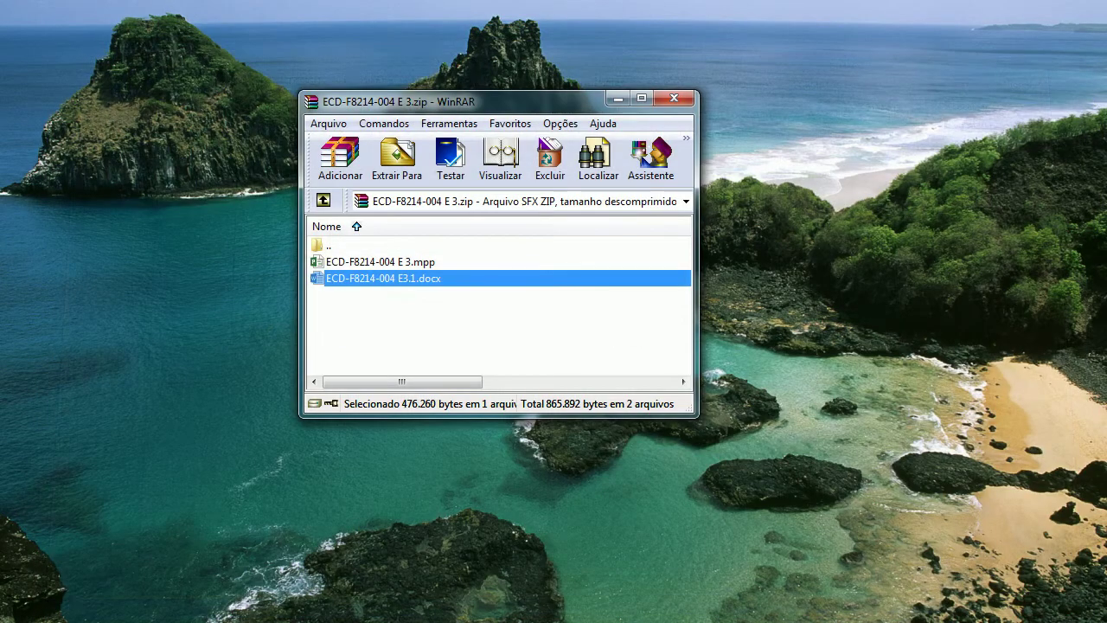
- Open ECD-F8214-004 E 3.mpp from the archive in Project and switch to the Passo 03 - Estrutura Analítica da Organização - NO view
click(380, 261)
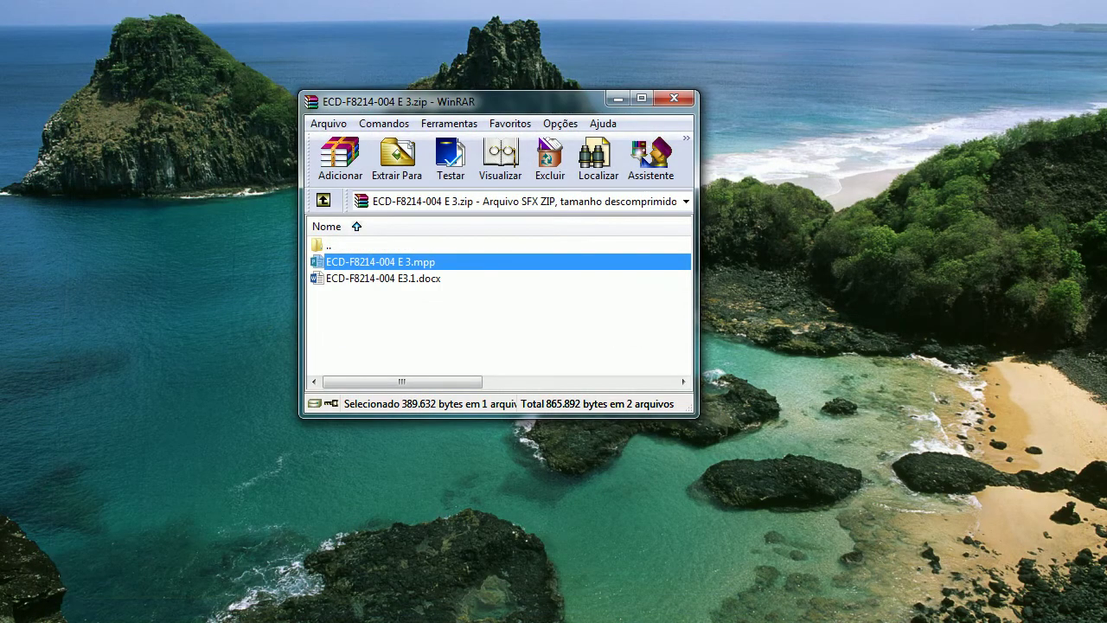
key(Return)
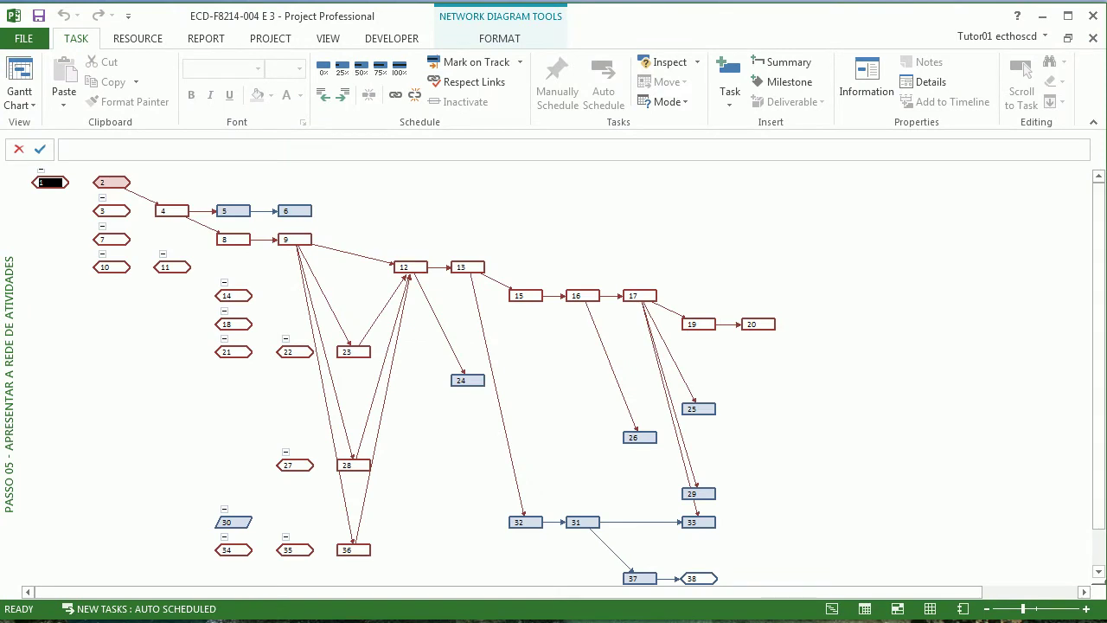
click(19, 105)
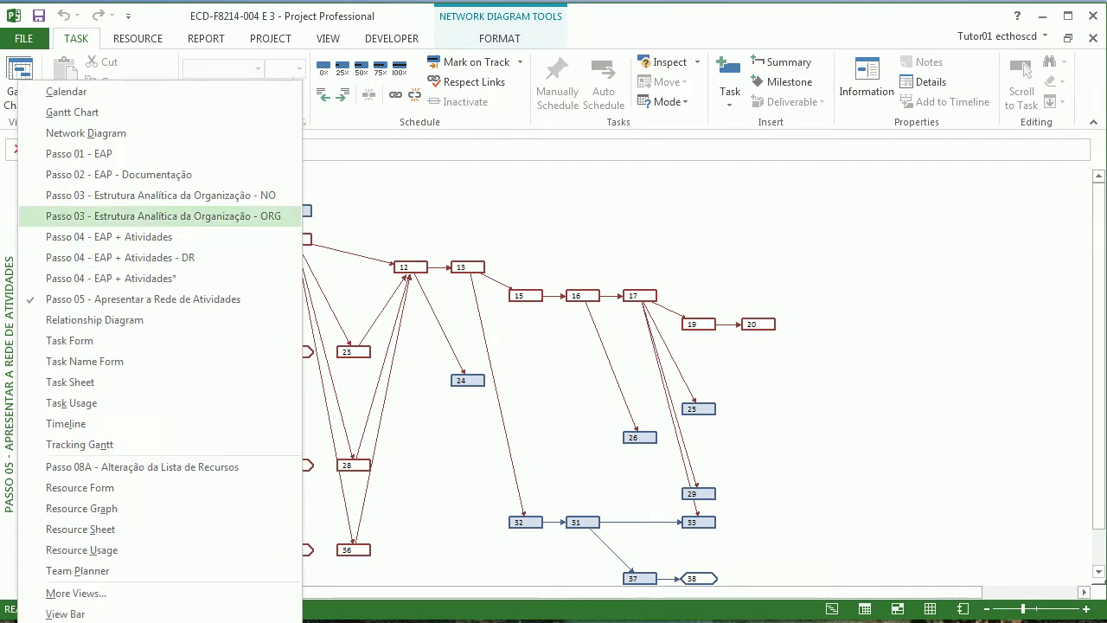
click(161, 195)
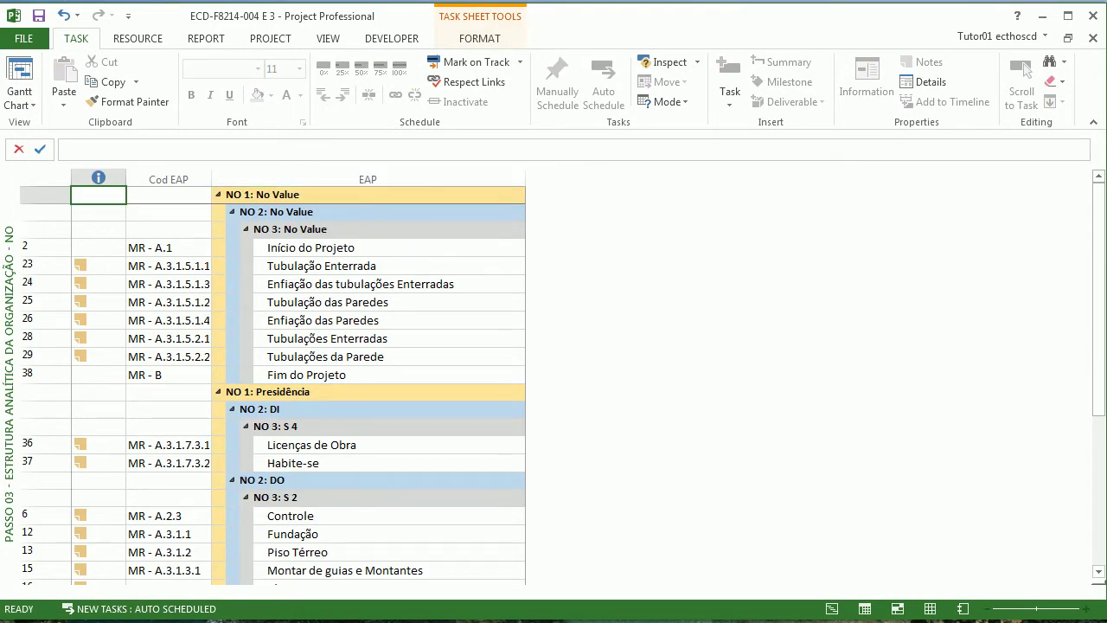
- Open the definition of the custom task filter Passo 03 - Estrutura Analítica da Organização - NO
click(328, 39)
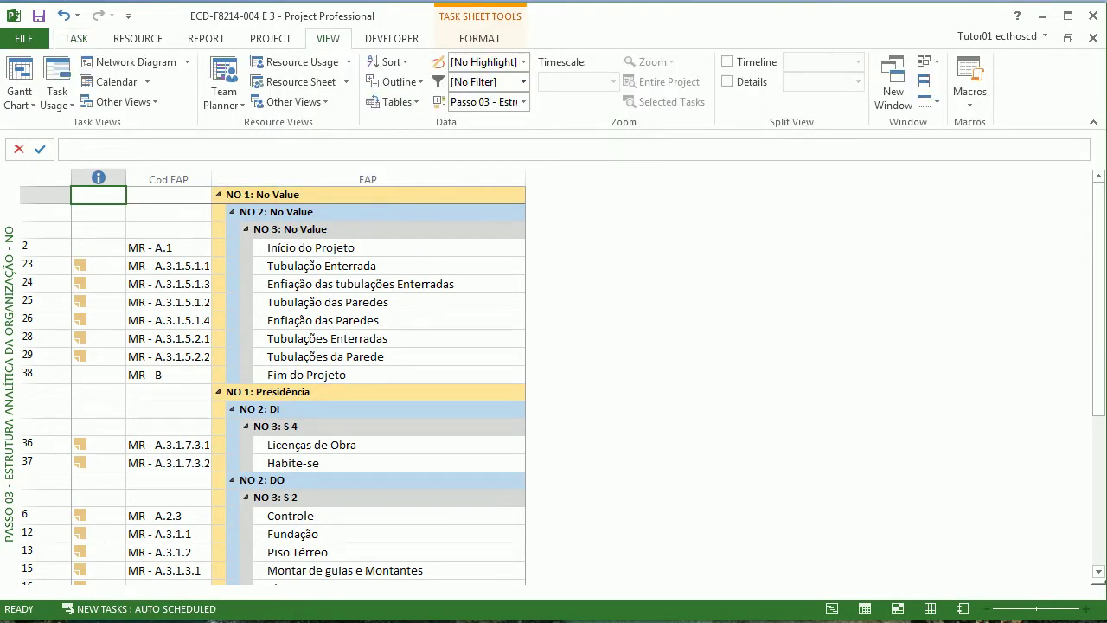
click(522, 82)
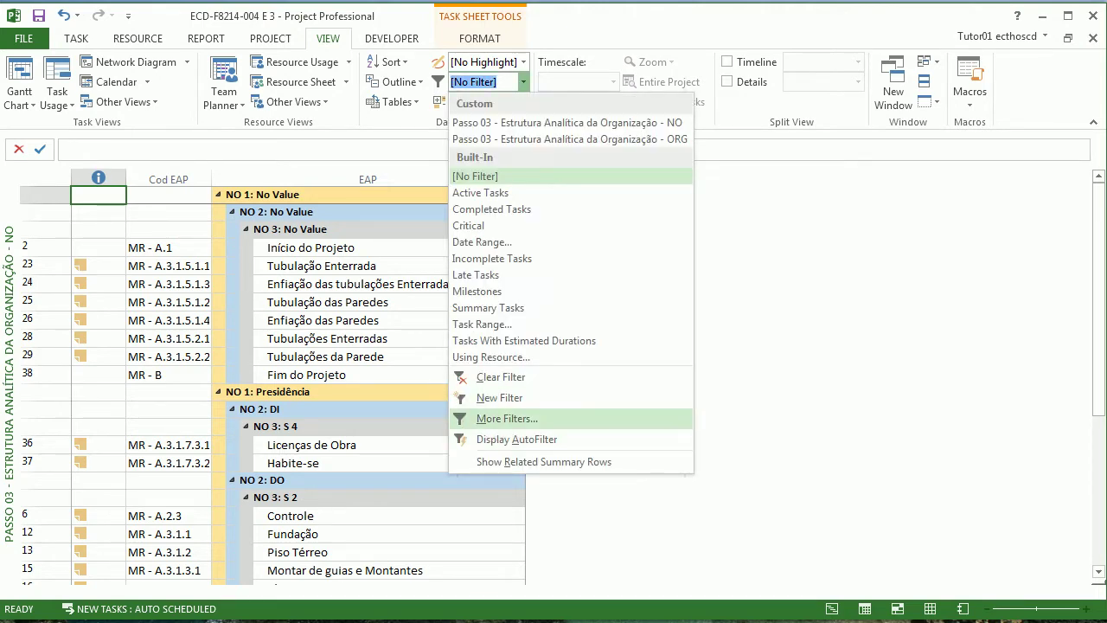
key(Return)
scroll(513, 309, down, 4)
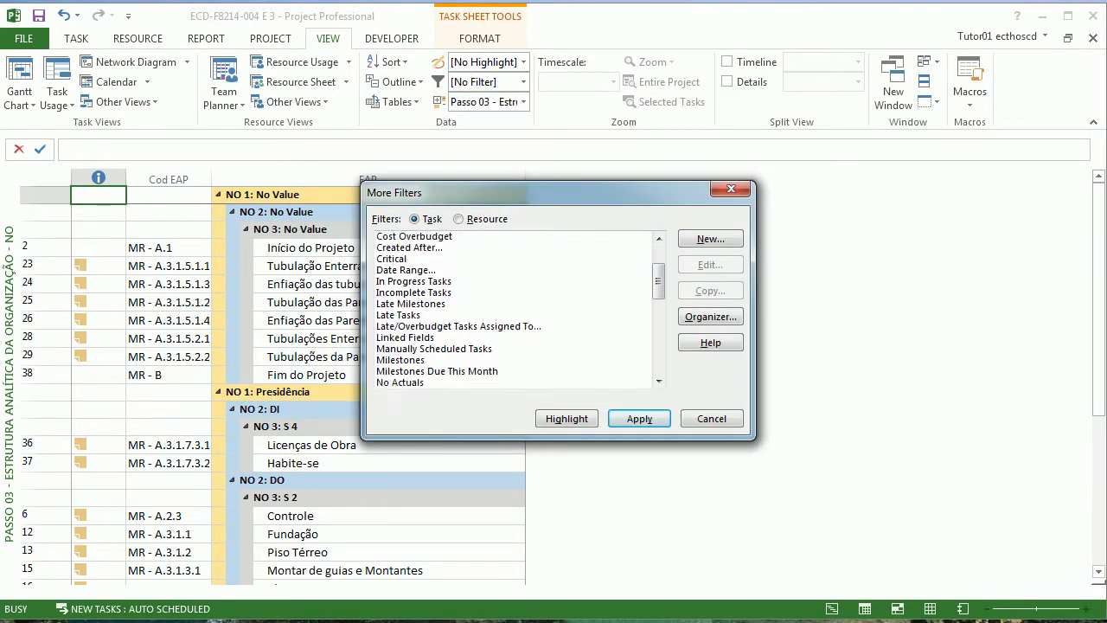
scroll(513, 310, down, 4)
click(488, 271)
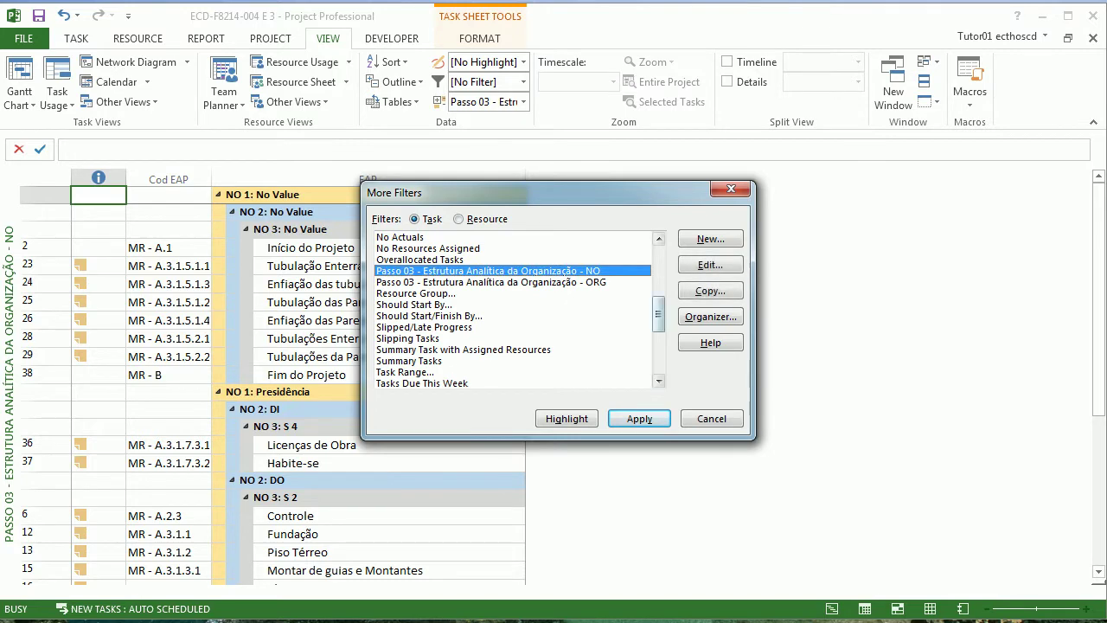
click(710, 265)
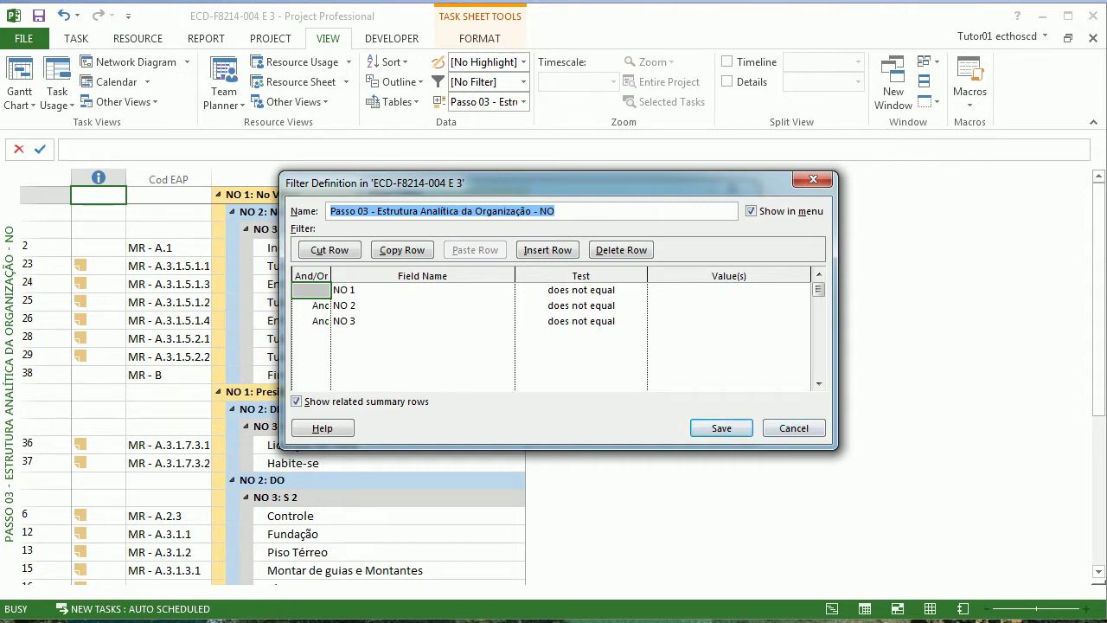
- Check the field, test and value of the filter's NO 1 condition, and leave the filter dialogs without saving
click(422, 291)
click(580, 290)
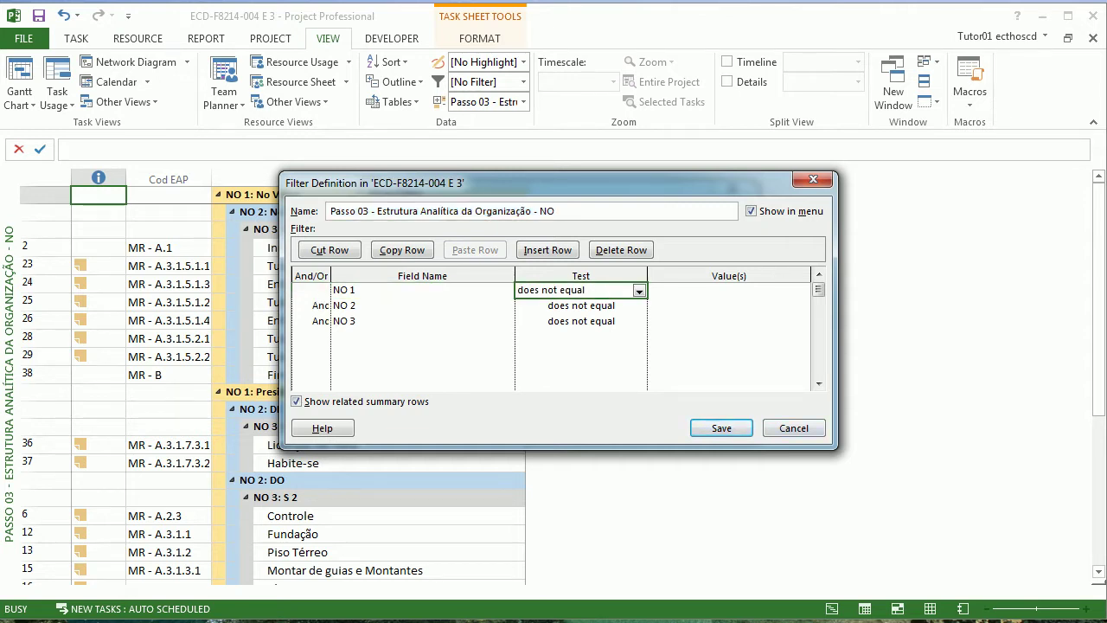
click(728, 291)
click(794, 428)
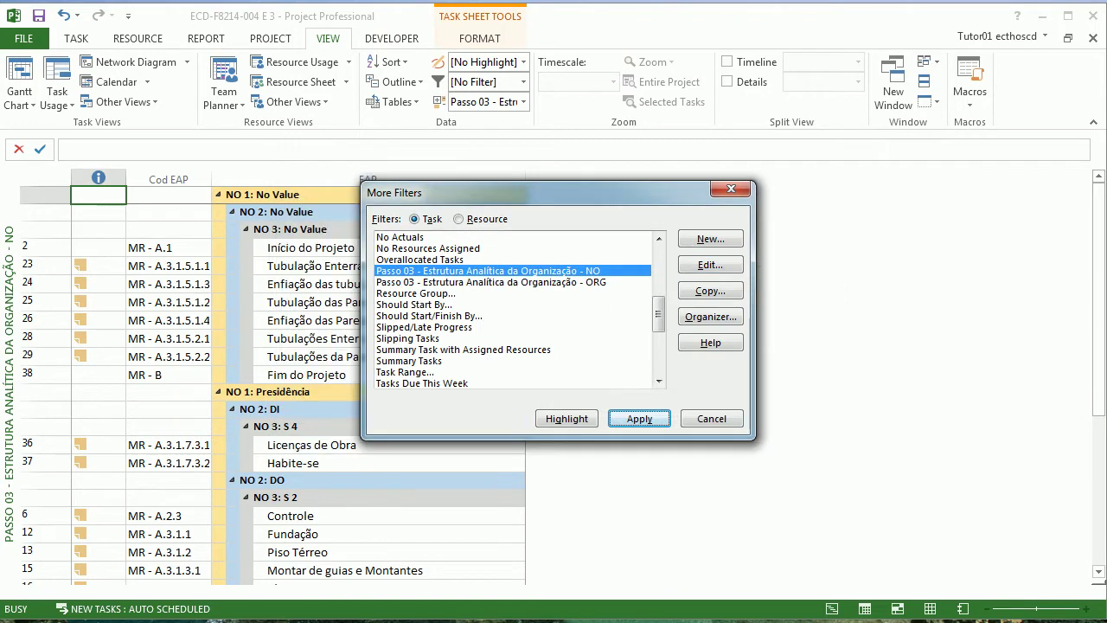
click(712, 418)
- Set the current view's filter to Passo 03 - Estrutura Analítica da Organização - NO in its definition, apply the view and check the grouped tasks
click(121, 102)
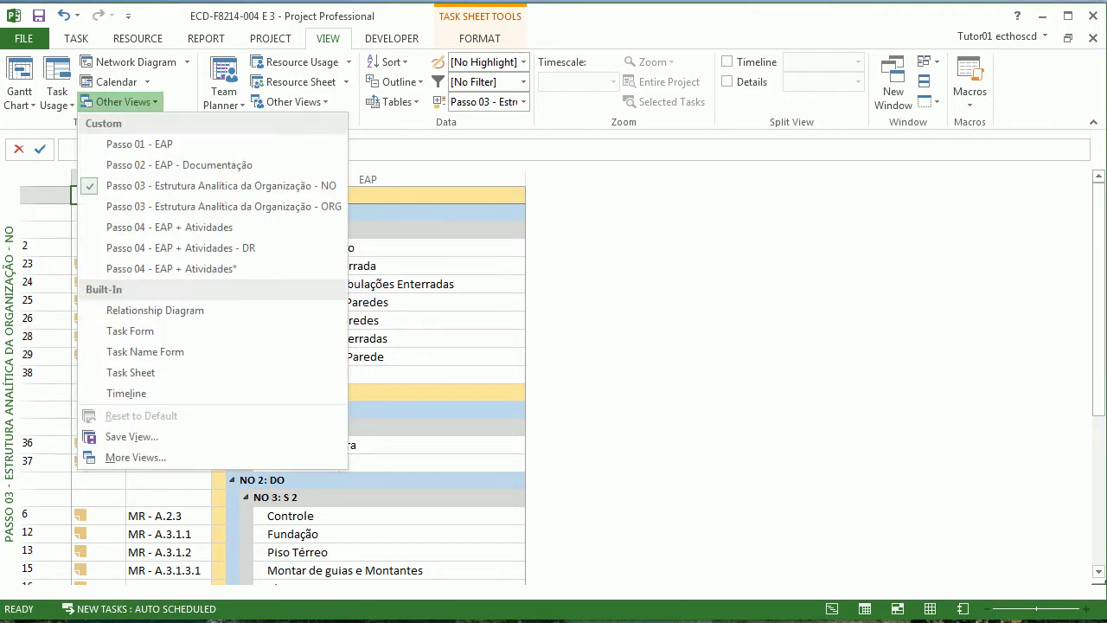
click(136, 458)
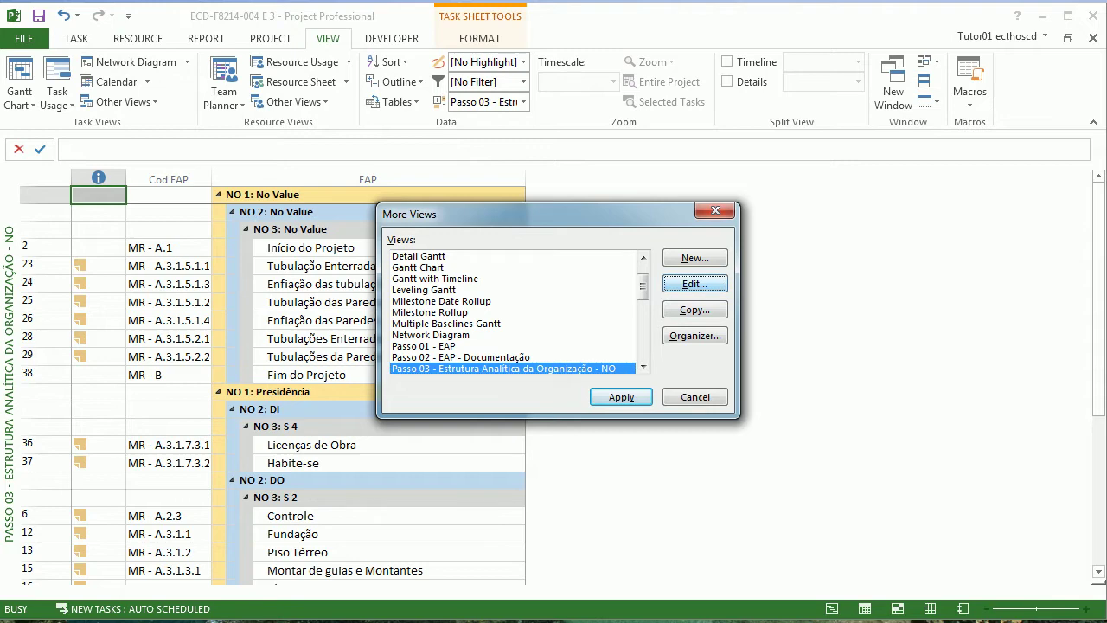
key(Return)
click(700, 327)
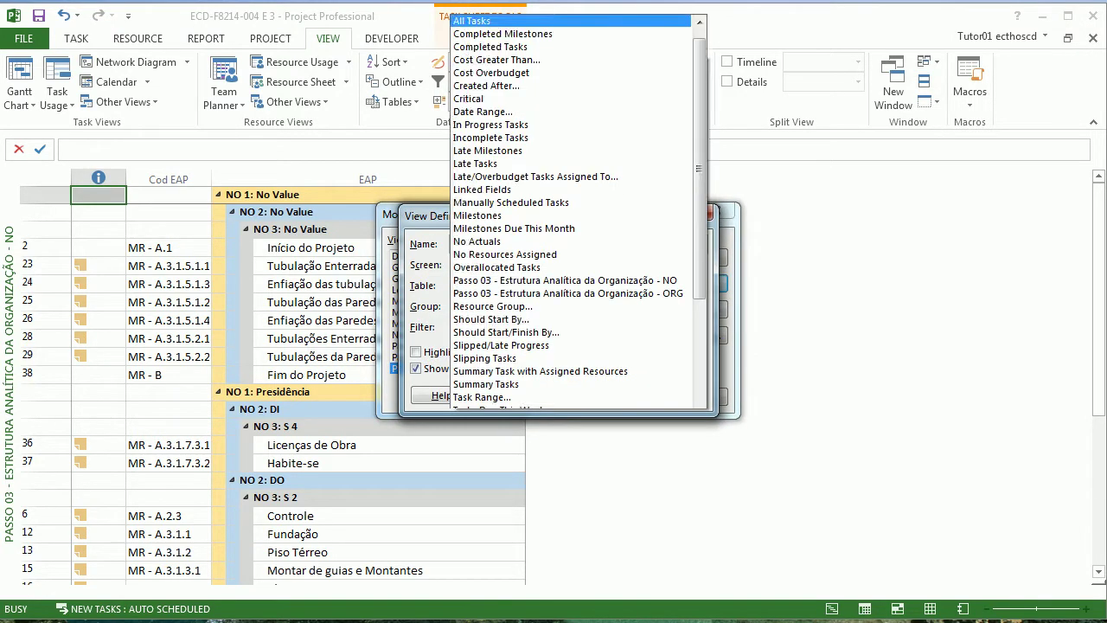
scroll(578, 271, down, 1)
click(579, 258)
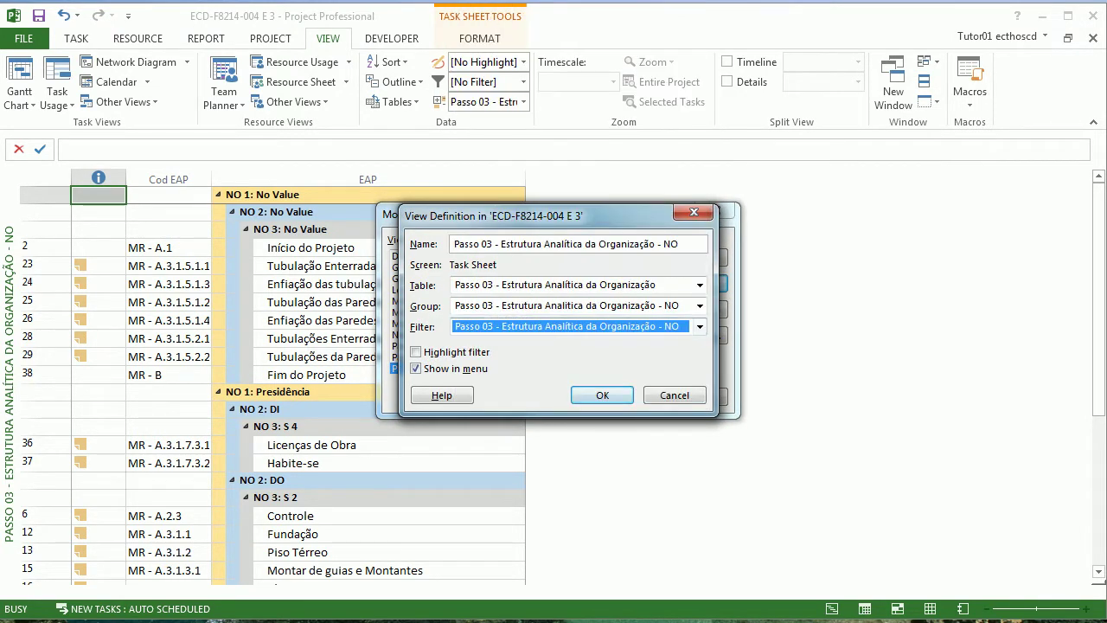
key(Return)
key(Return)
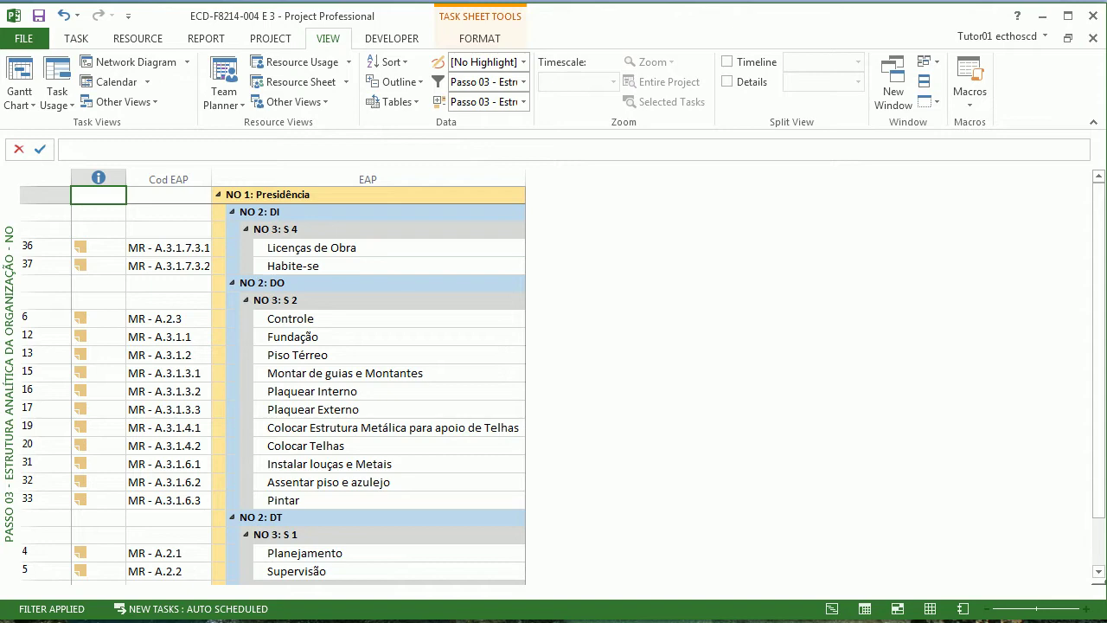
scroll(299, 385, down, 4)
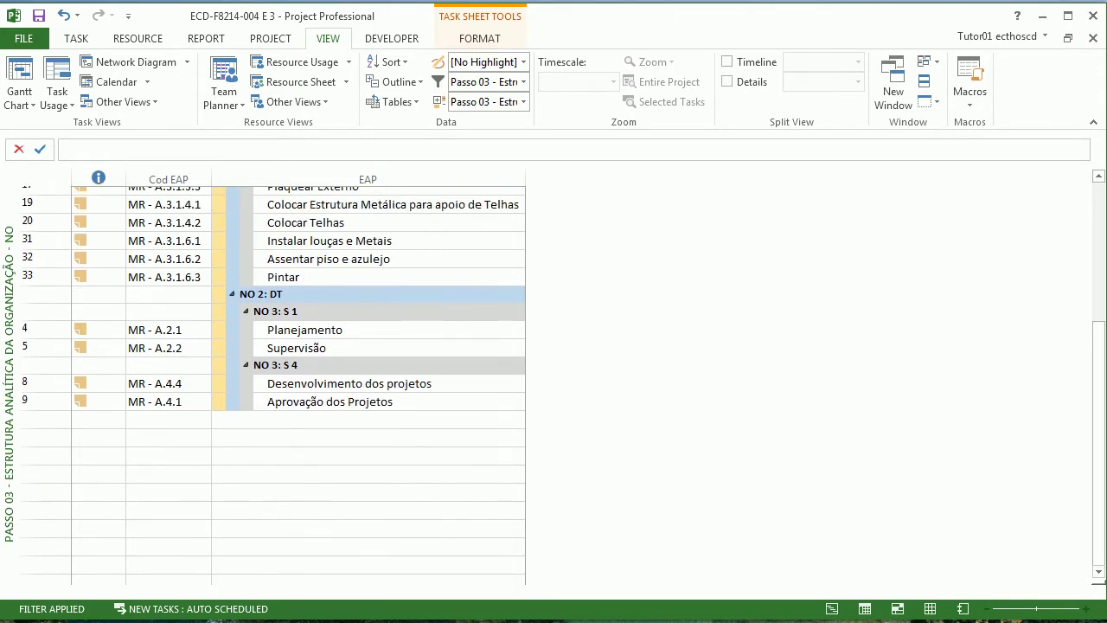
scroll(298, 385, up, 3)
scroll(368, 380, up, 2)
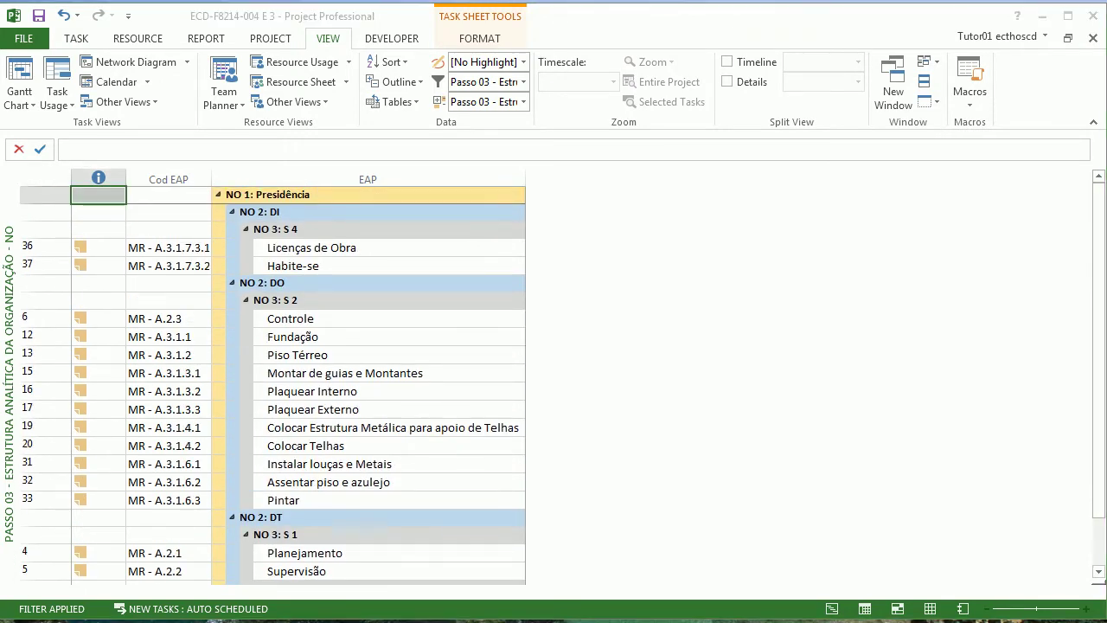
- Switch to the Passo 02 - EAP - Documentação view and review the ORG values of its tasks
click(169, 301)
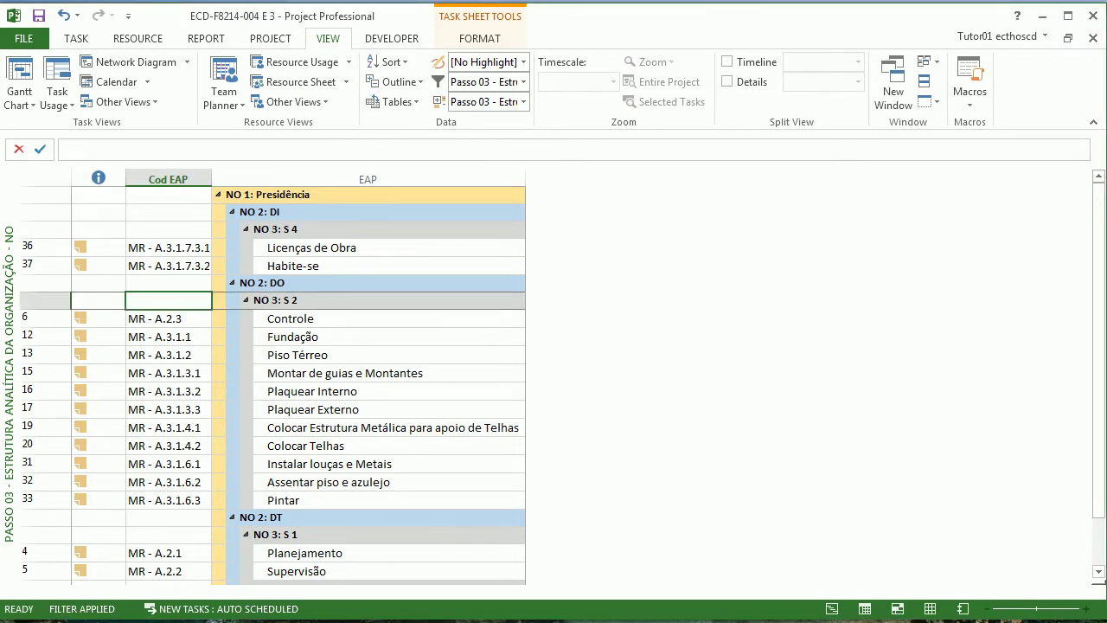
right_click(13, 229)
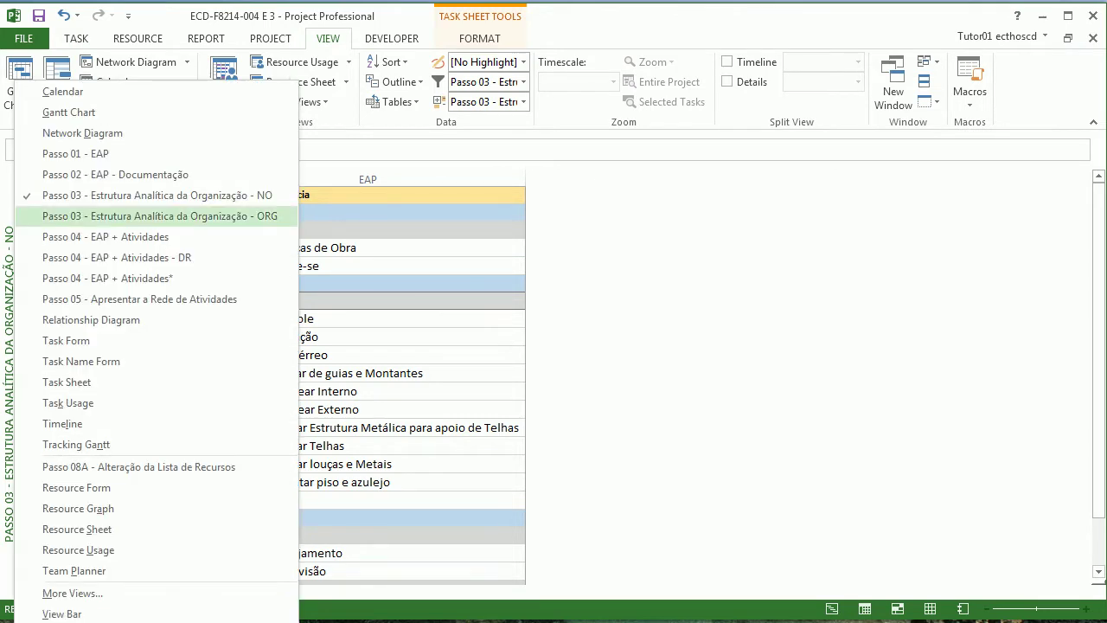
click(115, 174)
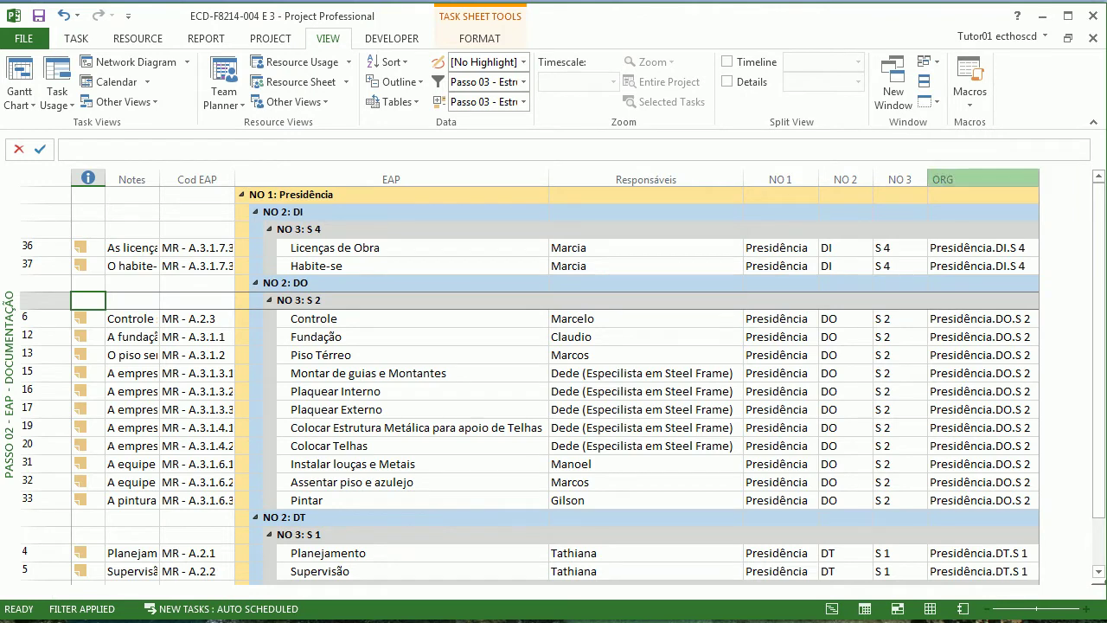
click(984, 179)
click(978, 319)
scroll(553, 380, down, 3)
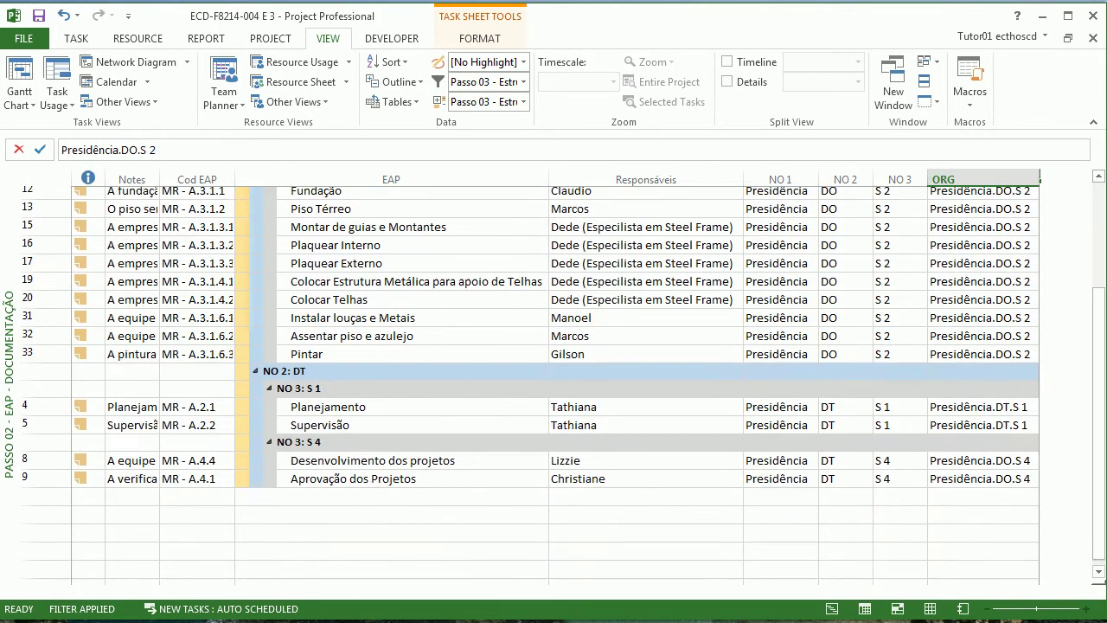
scroll(554, 381, up, 3)
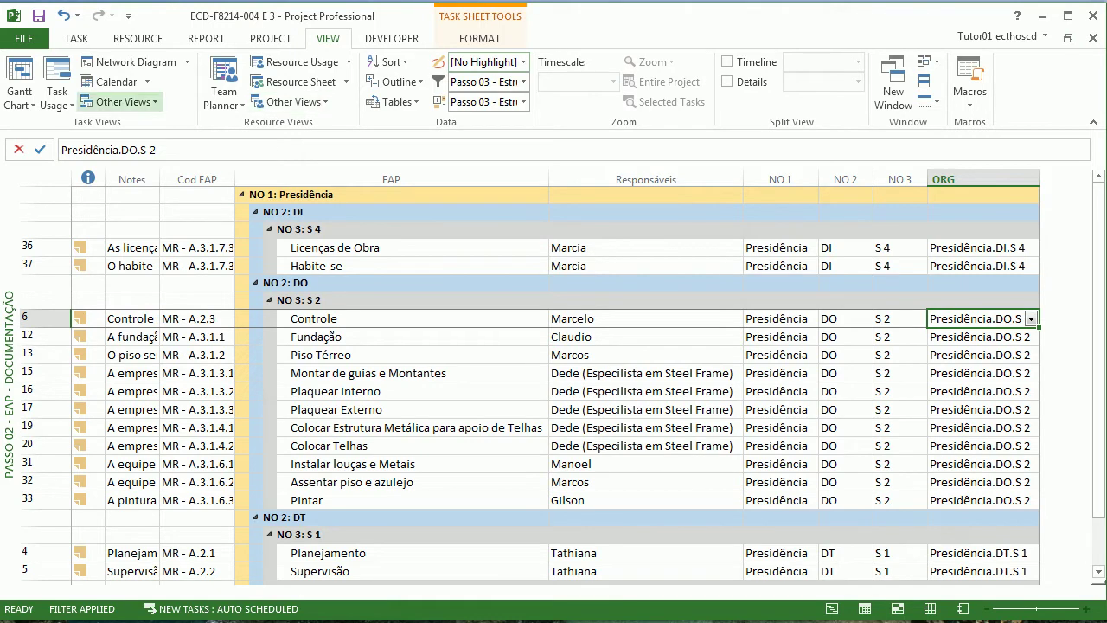
- Open the definition of the Passo 02 - EAP - Documentação view and set its group to No Group
click(122, 102)
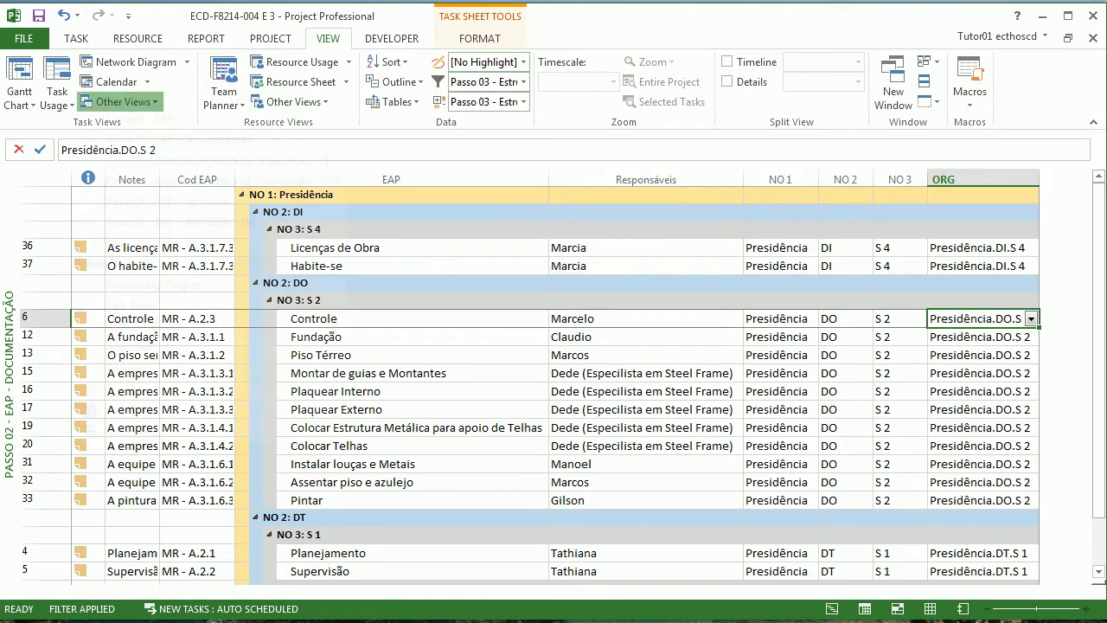
click(121, 458)
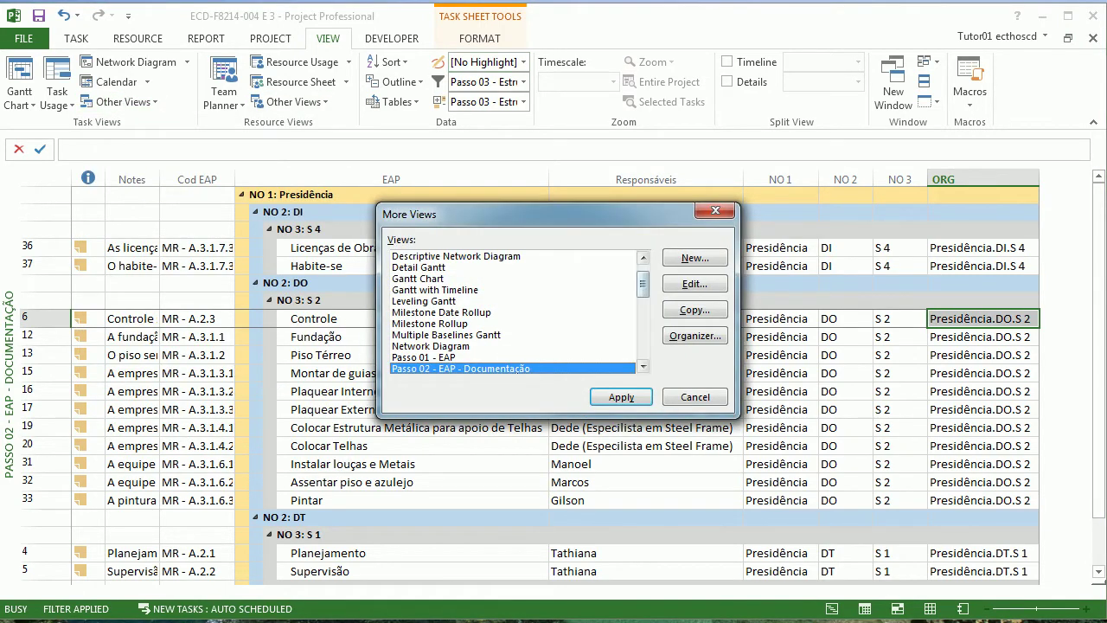
click(695, 284)
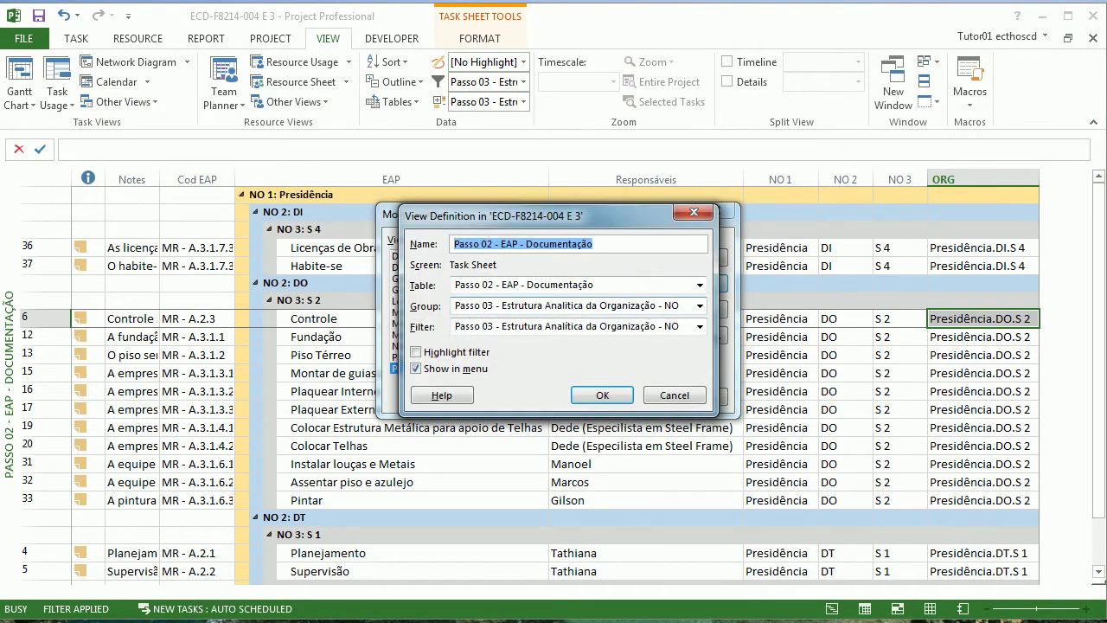
click(699, 305)
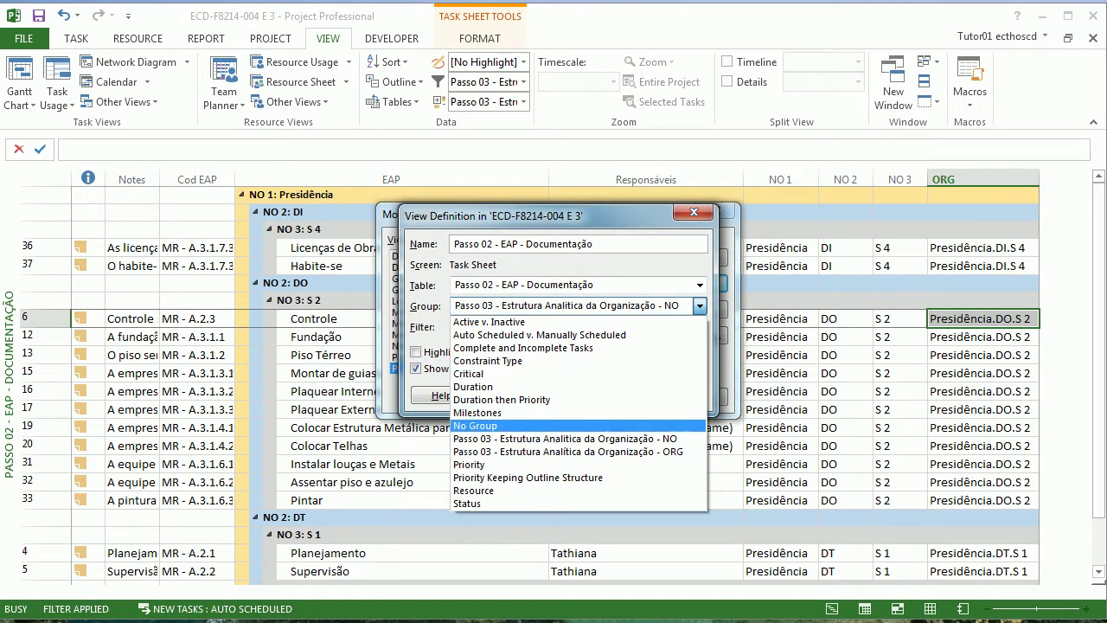
click(476, 425)
click(699, 327)
scroll(571, 104, up, 5)
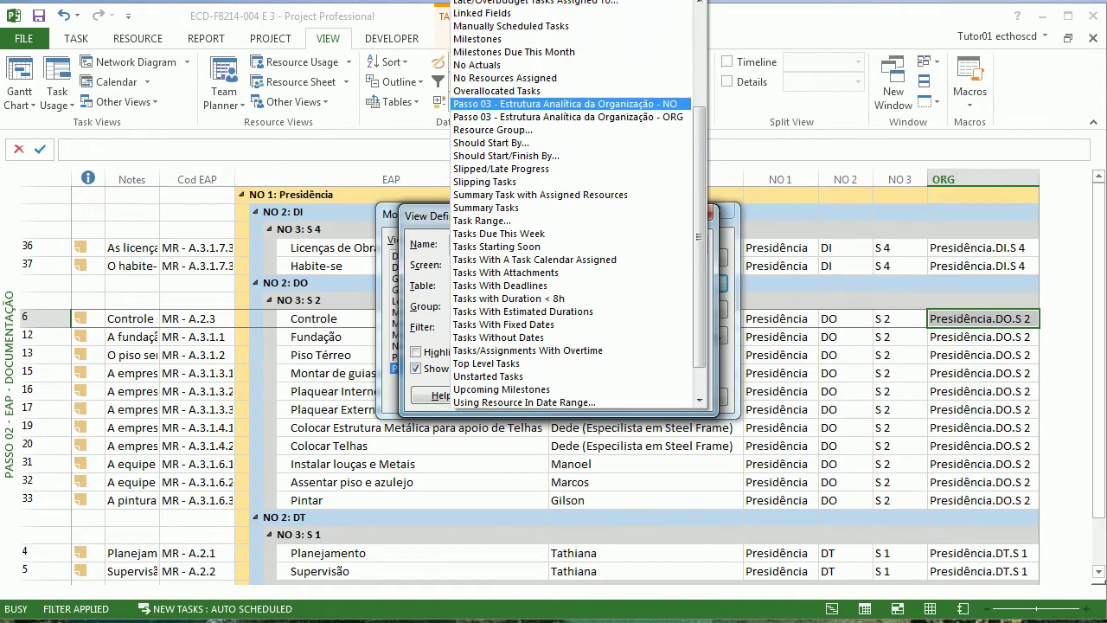
key(Down)
key(Down)
key(Down)
key(Down)
key(Down)
key(Down)
key(Down)
key(Down)
key(Down)
key(Down)
key(Down)
key(Down)
key(Down)
key(Down)
key(Down)
key(Down)
key(Return)
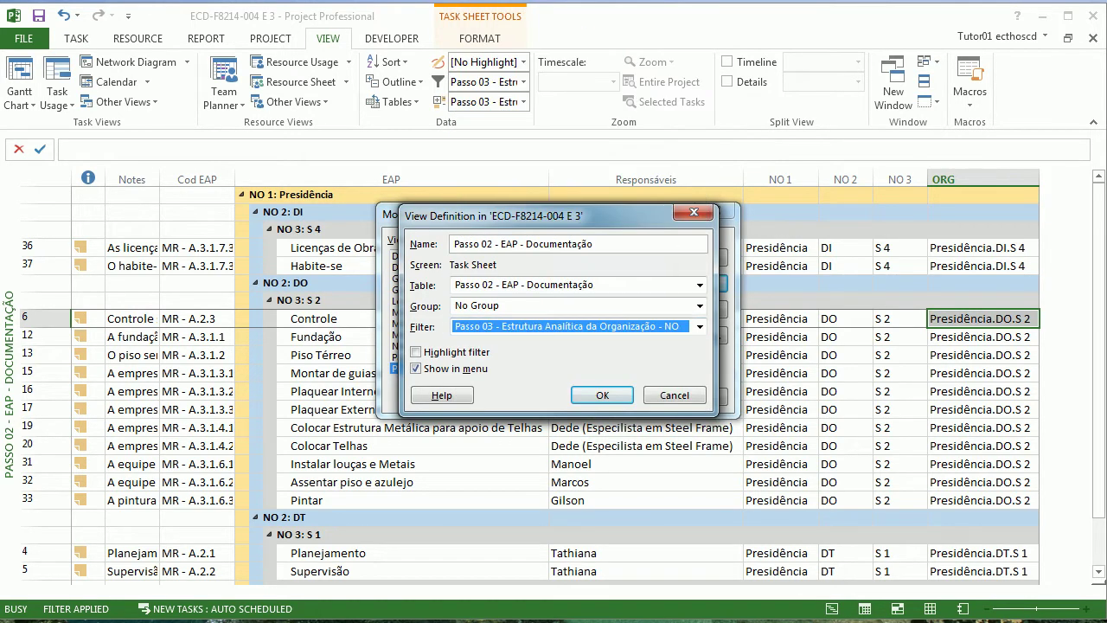
- Set the filter of the Passo 02 - EAP - Documentação view to All Tasks, save the definition and apply the view
drag(558, 216, 547, 307)
click(690, 418)
scroll(562, 294, up, 5)
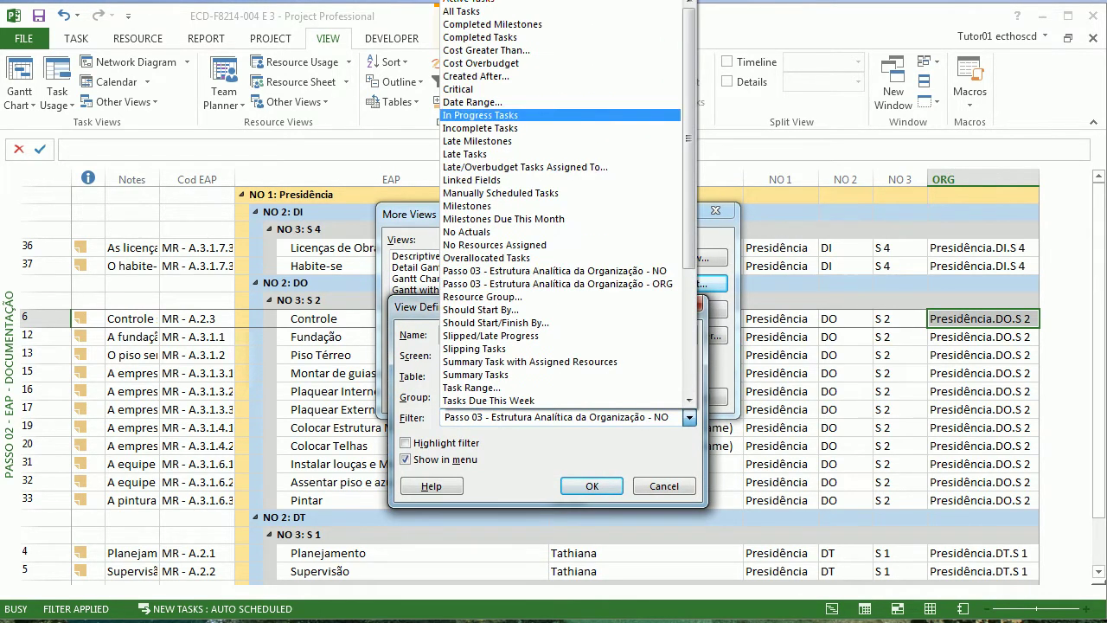
key(Up)
key(Up)
key(Up)
key(Up)
key(Up)
key(Up)
key(Up)
key(Up)
key(Return)
key(Return)
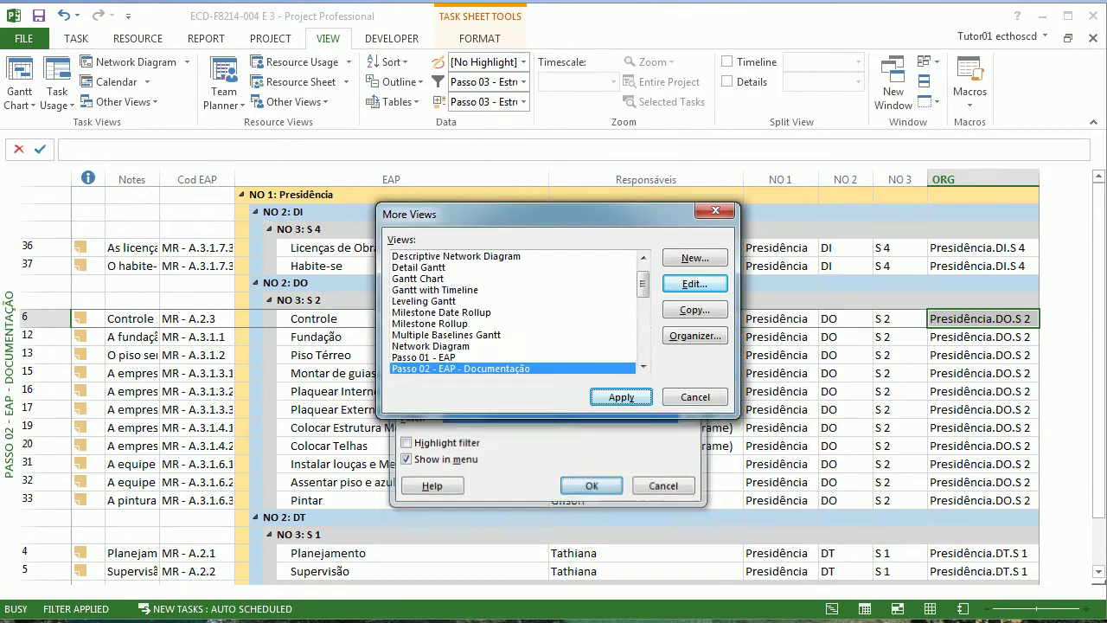
key(Return)
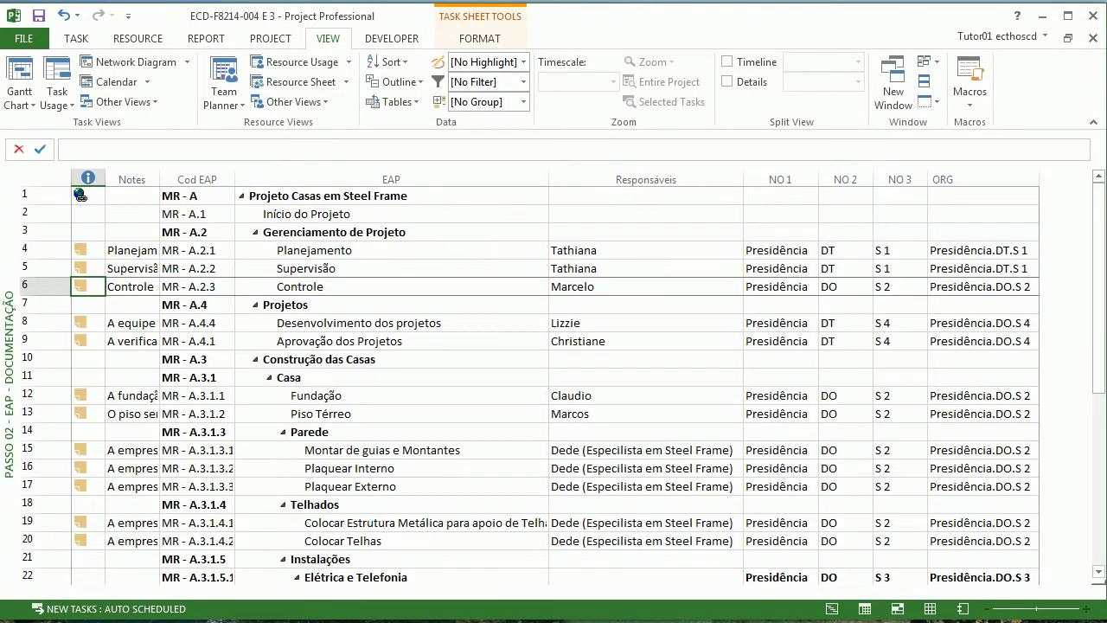
- Review the ORG and NO columns across the whole task list, including the Elétrica e Telefonia and Hidro-Sanitárias subtasks
click(391, 359)
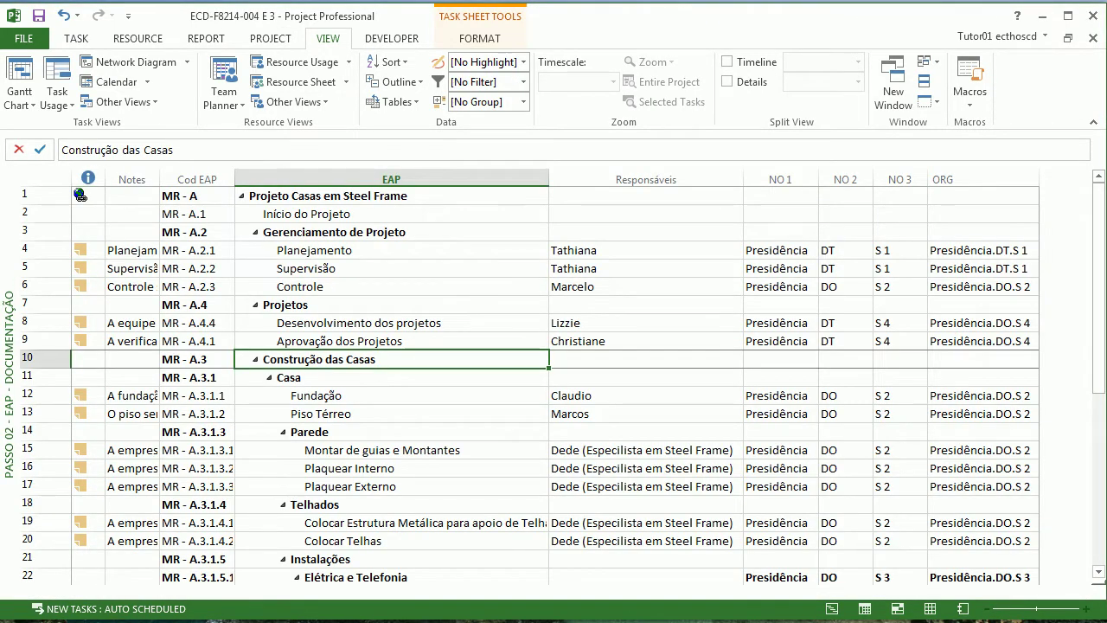
click(979, 250)
scroll(979, 250, down, 5)
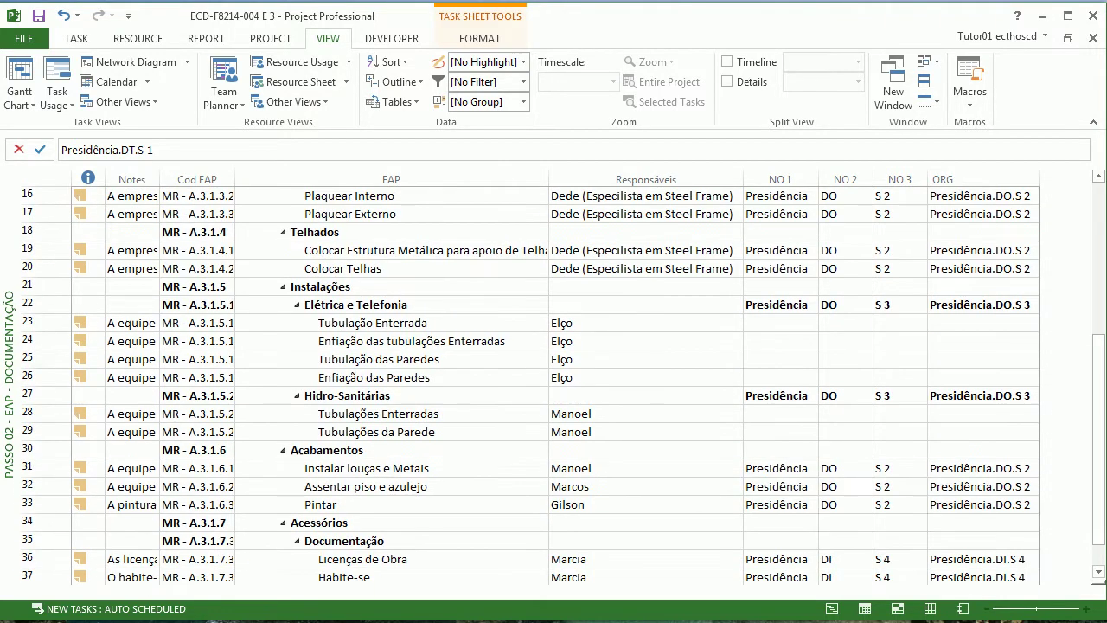
drag(391, 323, 977, 378)
click(978, 378)
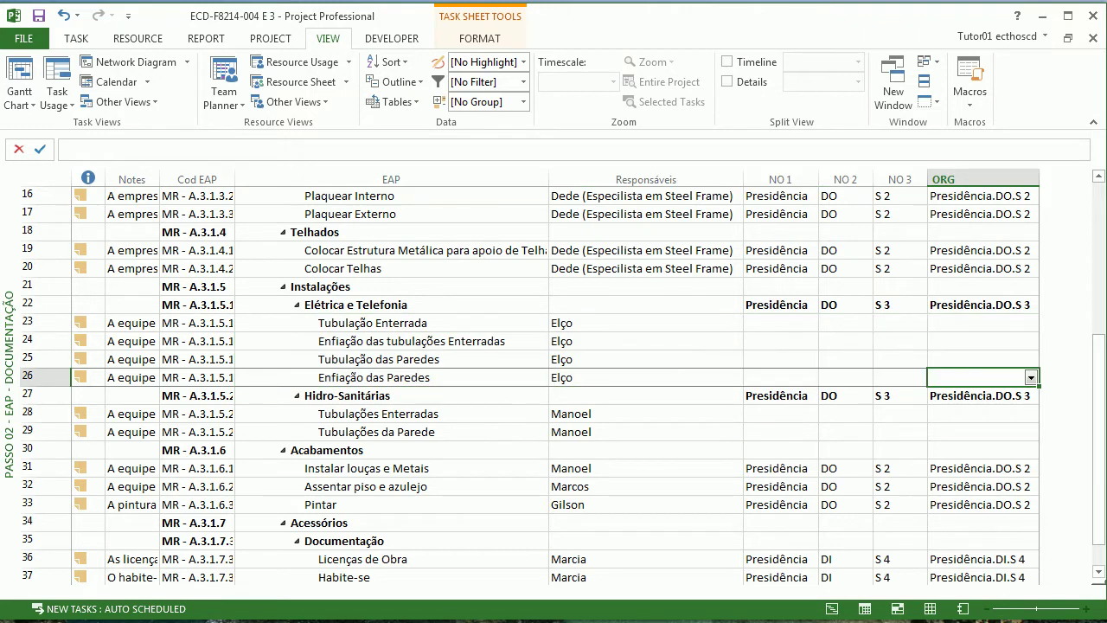
drag(391, 414, 977, 449)
click(846, 522)
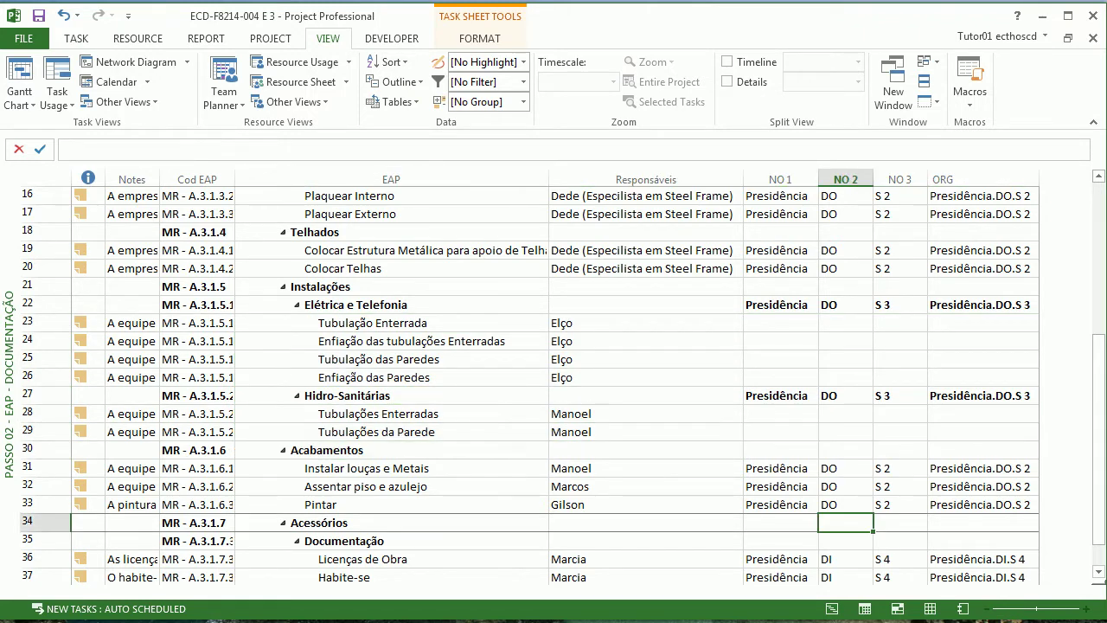
scroll(846, 523, down, 3)
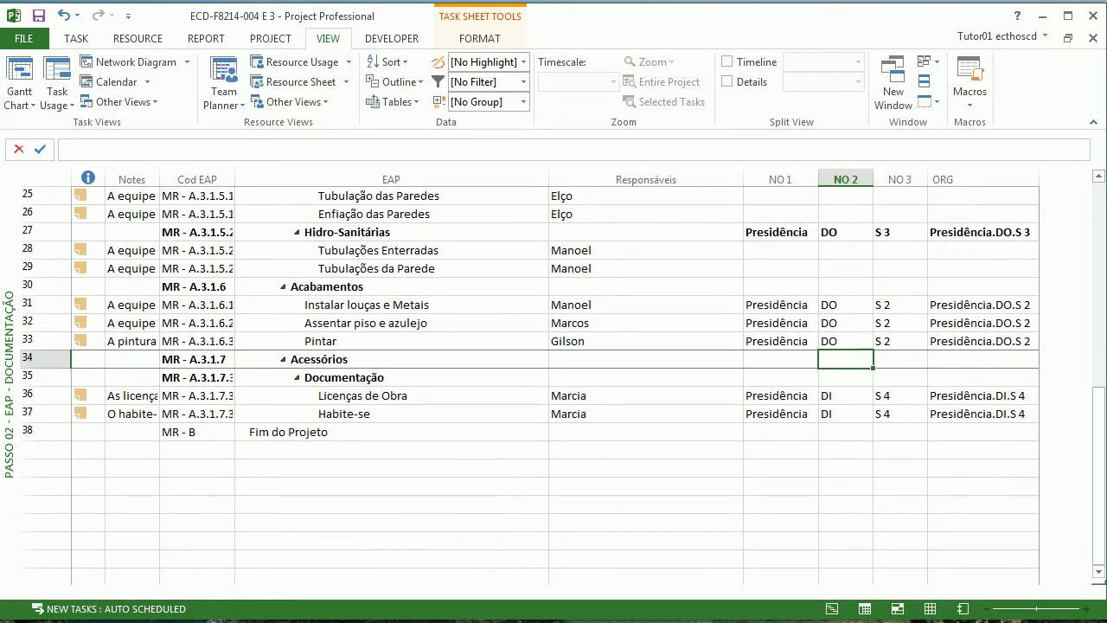
scroll(846, 522, up, 7)
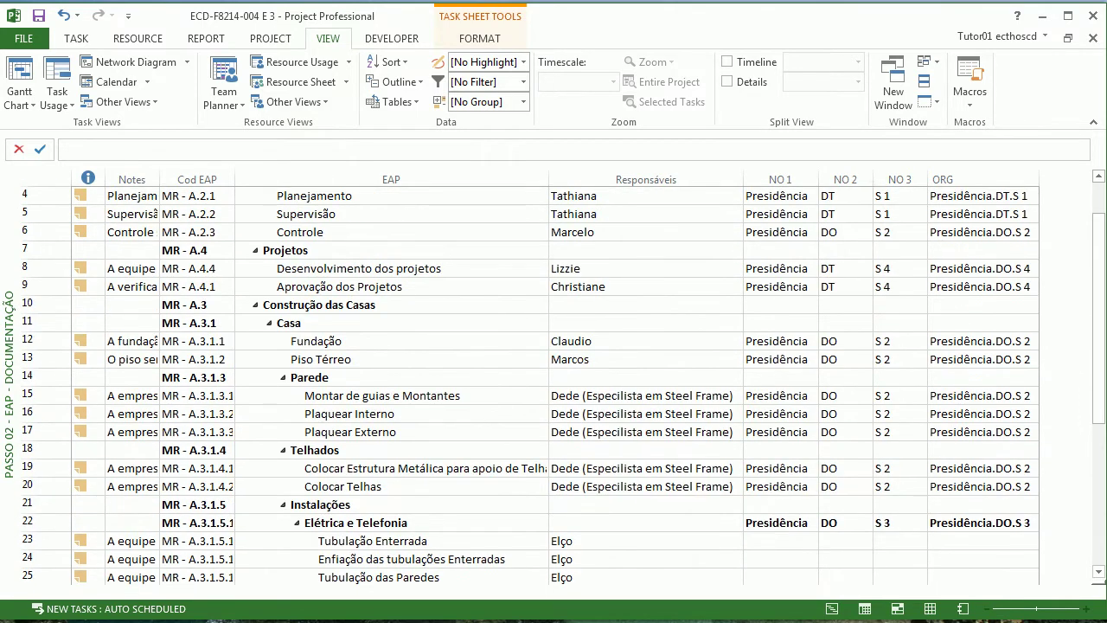
- Compare the Passo 03 - Estrutura Analítica da Organização - ORG view with Passo 02 - EAP - Documentação, and open Passo 04 - EAP + Atividades*
right_click(10, 260)
click(156, 215)
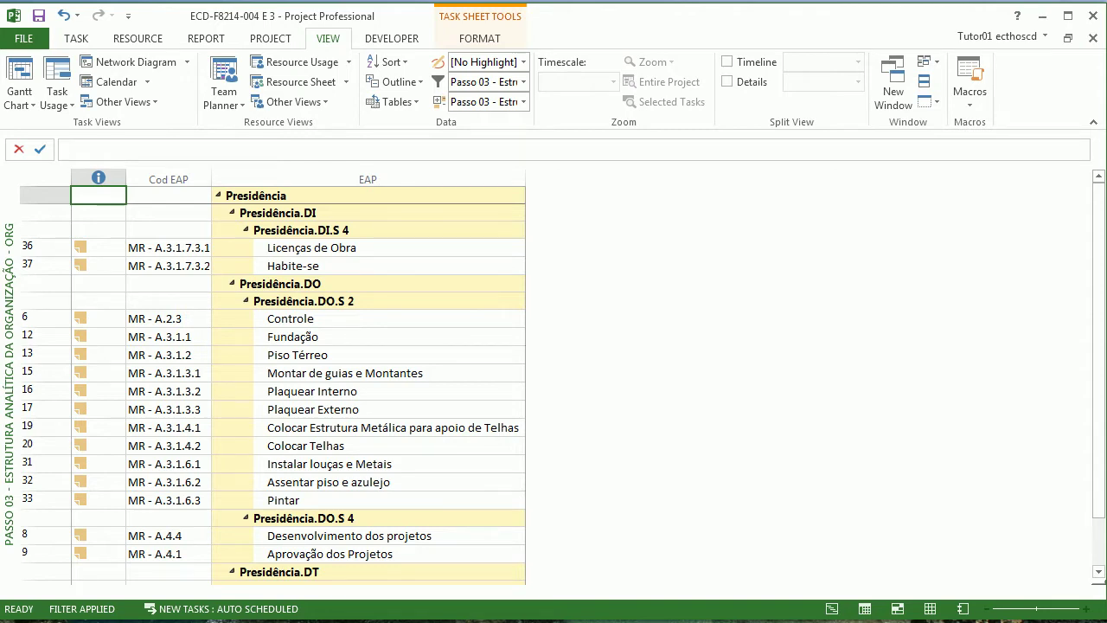
click(119, 102)
click(87, 173)
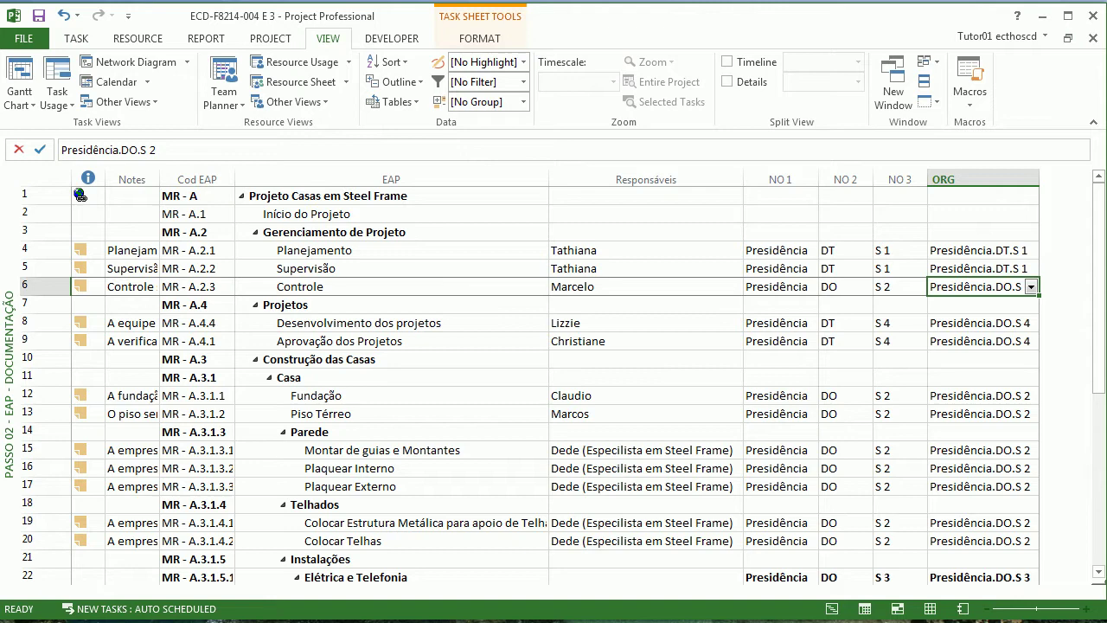
right_click(10, 322)
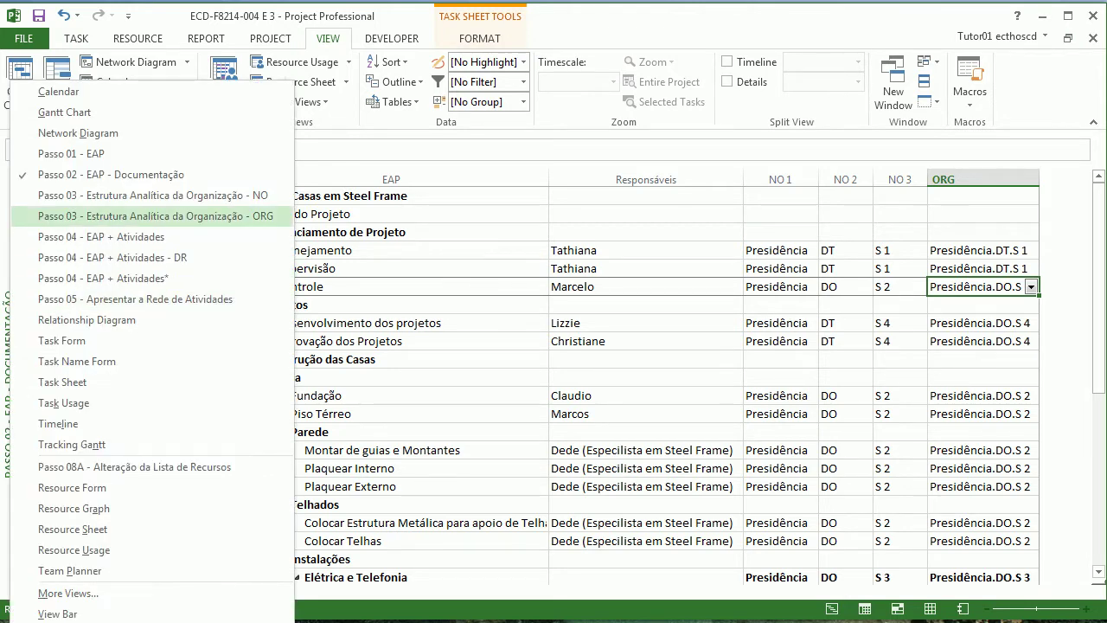
click(154, 216)
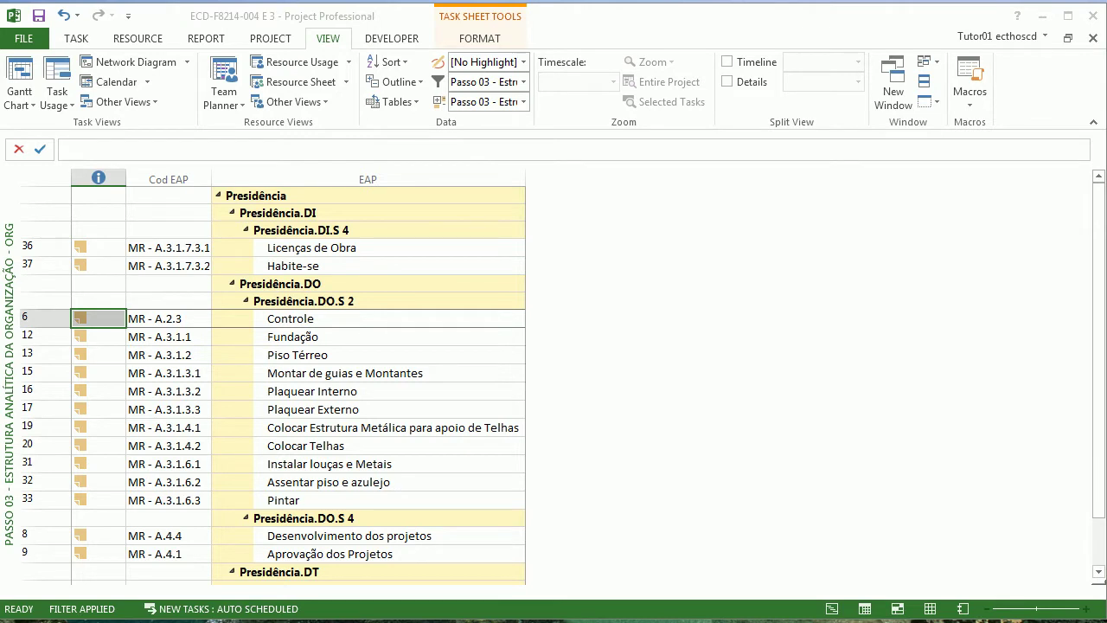
right_click(6, 279)
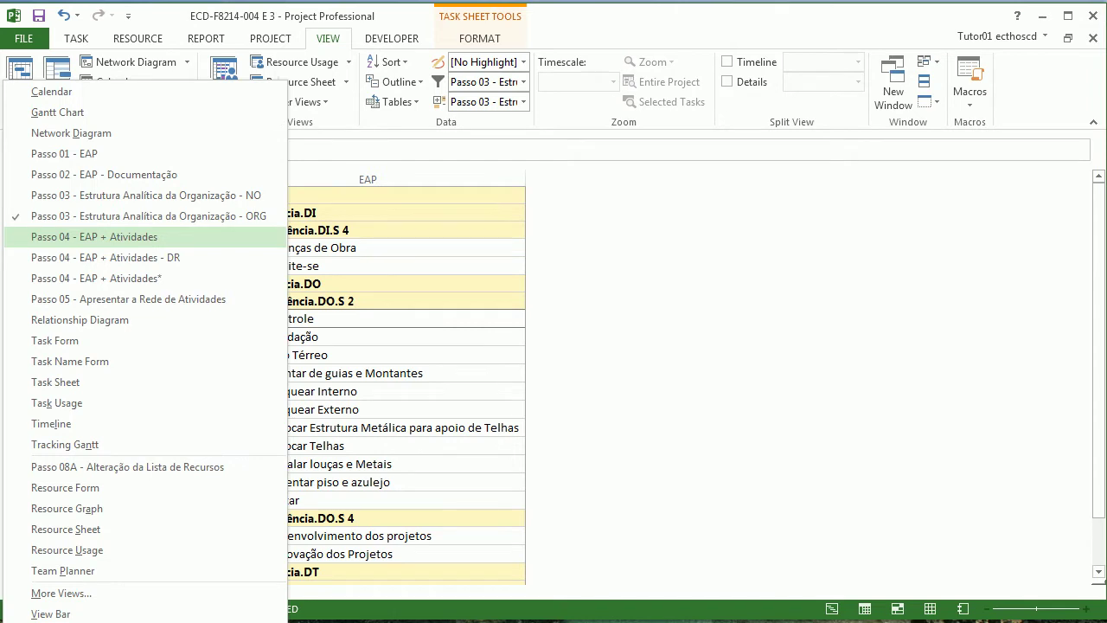
click(93, 236)
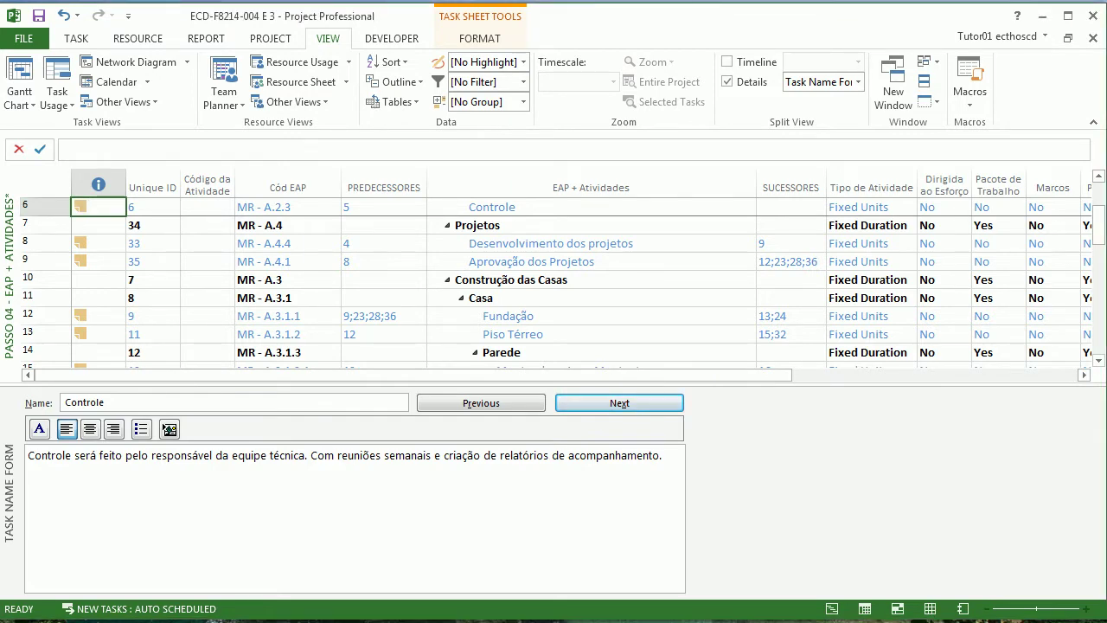
- Return to the Passo 02 - EAP - Documentação view, check the lookup table of the ORG custom field and accept the dialogs
click(186, 62)
click(79, 174)
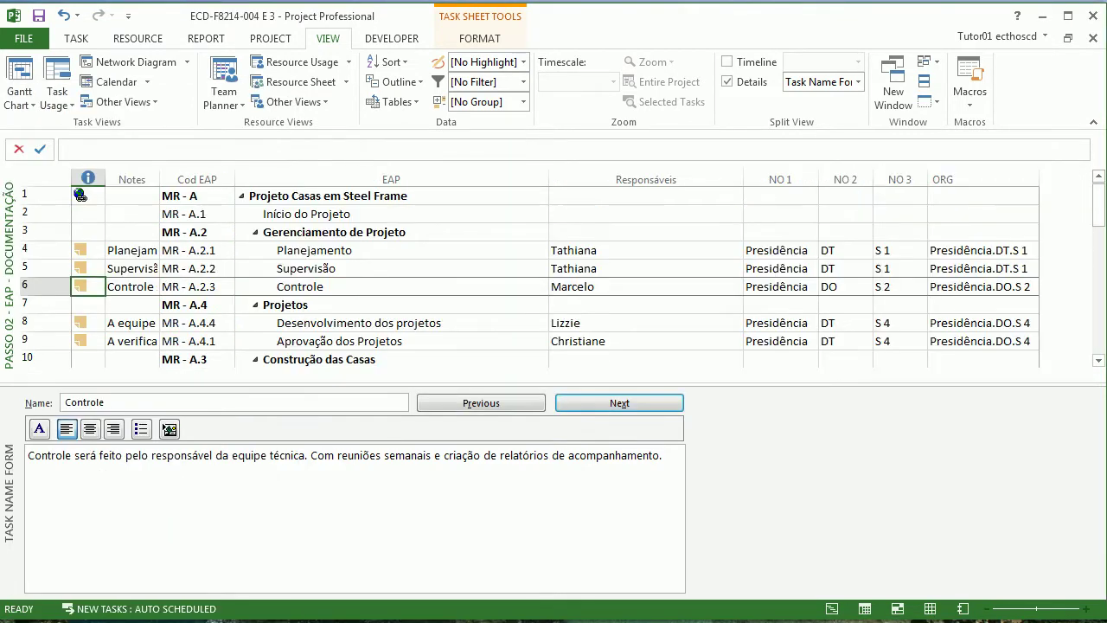
click(951, 179)
right_click(983, 179)
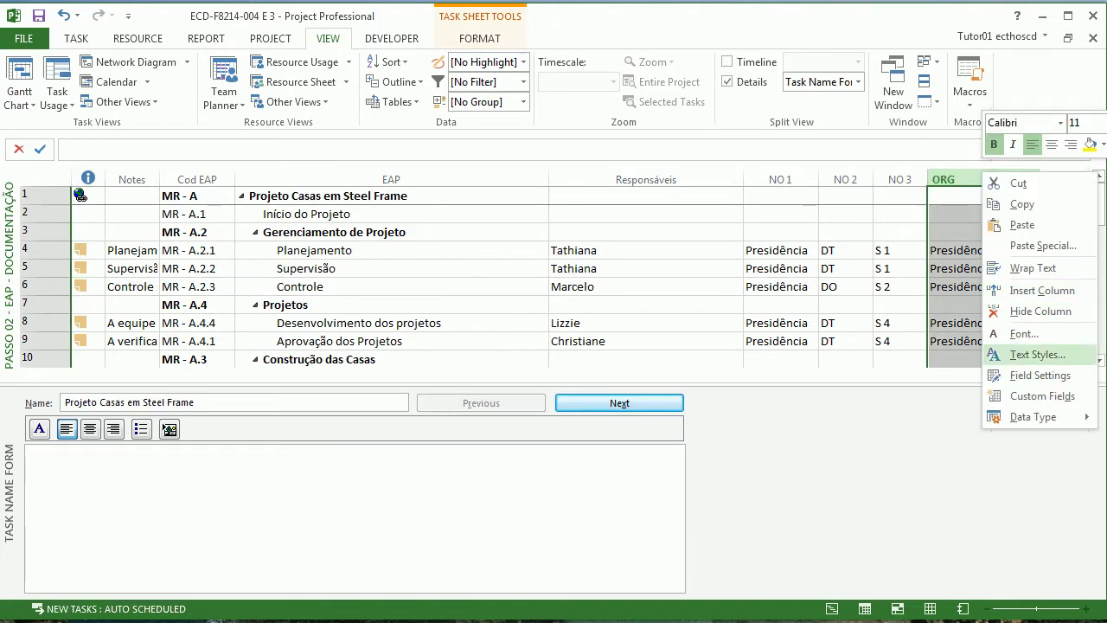
click(1042, 396)
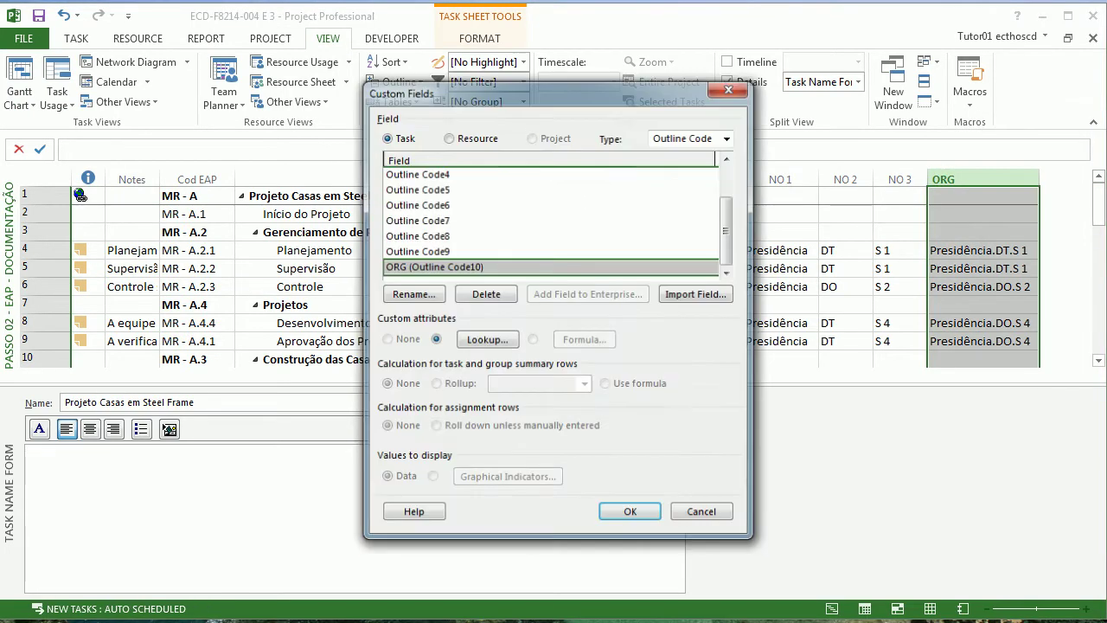
click(488, 339)
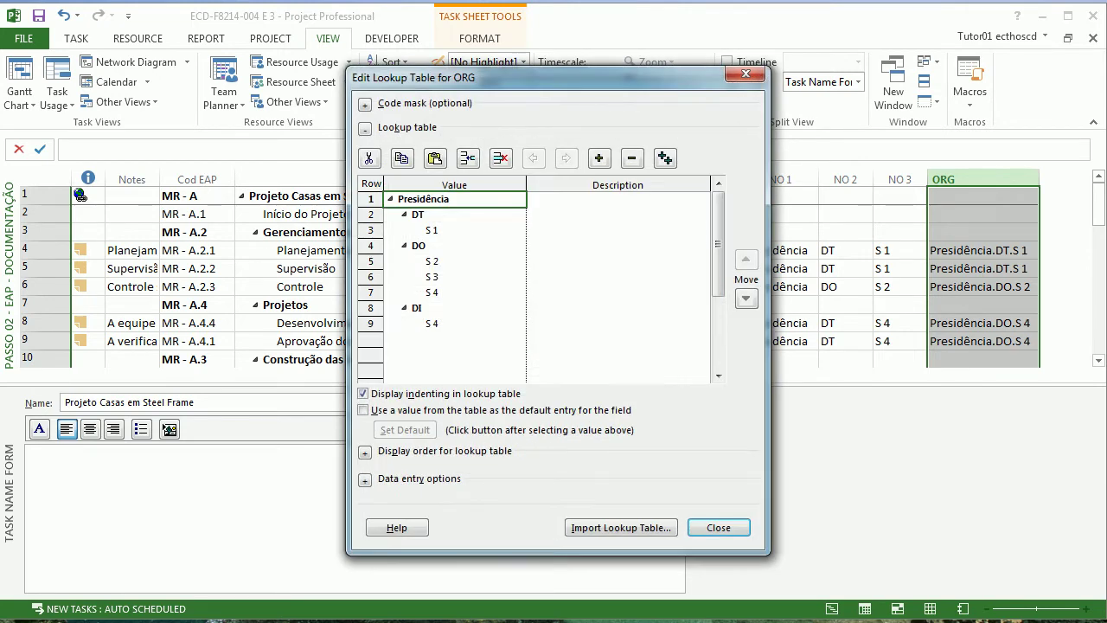
click(719, 528)
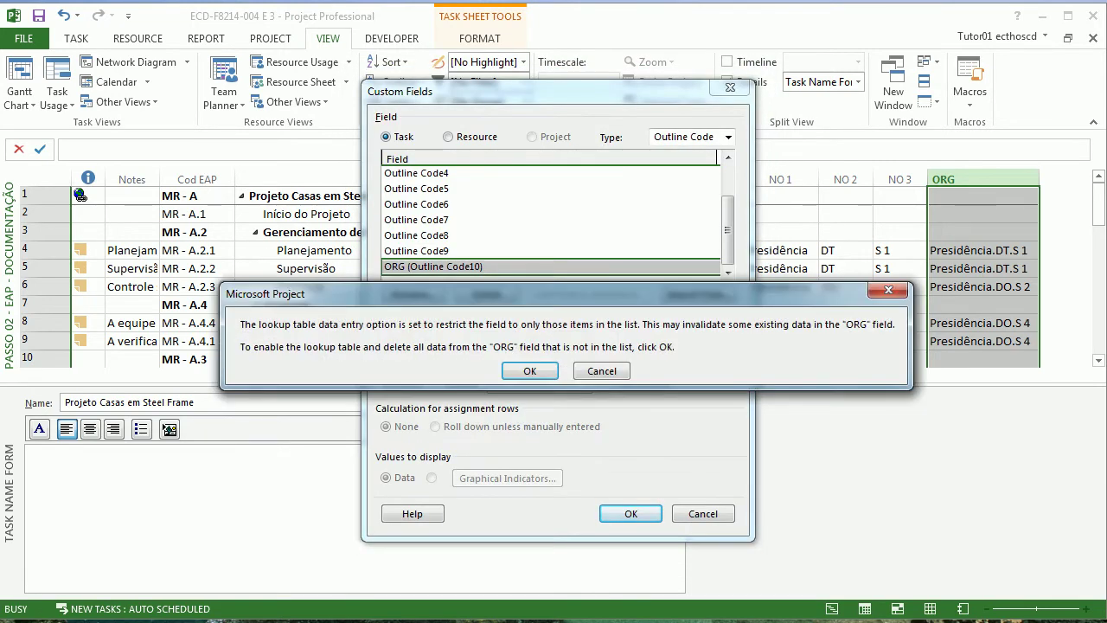
key(Return)
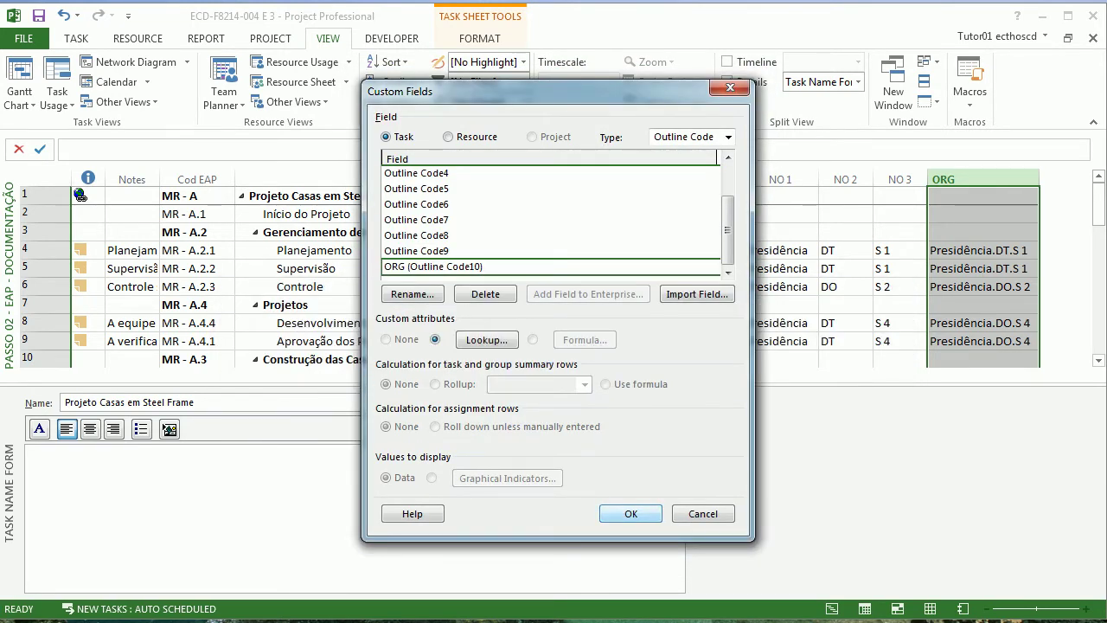
key(Return)
- Switch to the Passo 04 - EAP + Atividades* view and open the definition of its table Passo 04 - EAP + Atividades
click(19, 99)
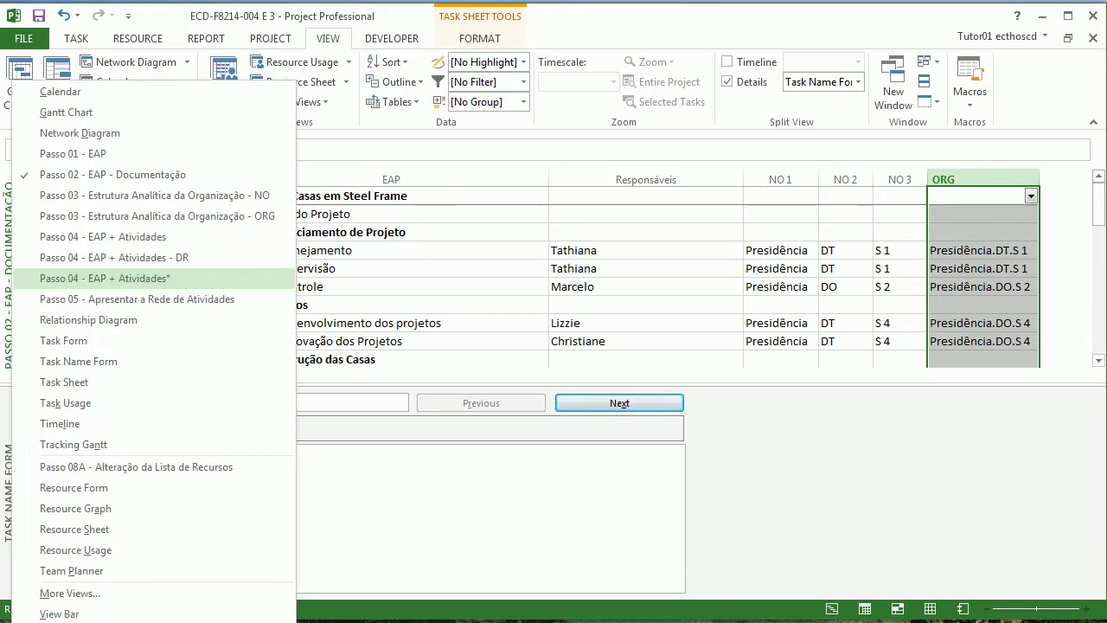
click(102, 236)
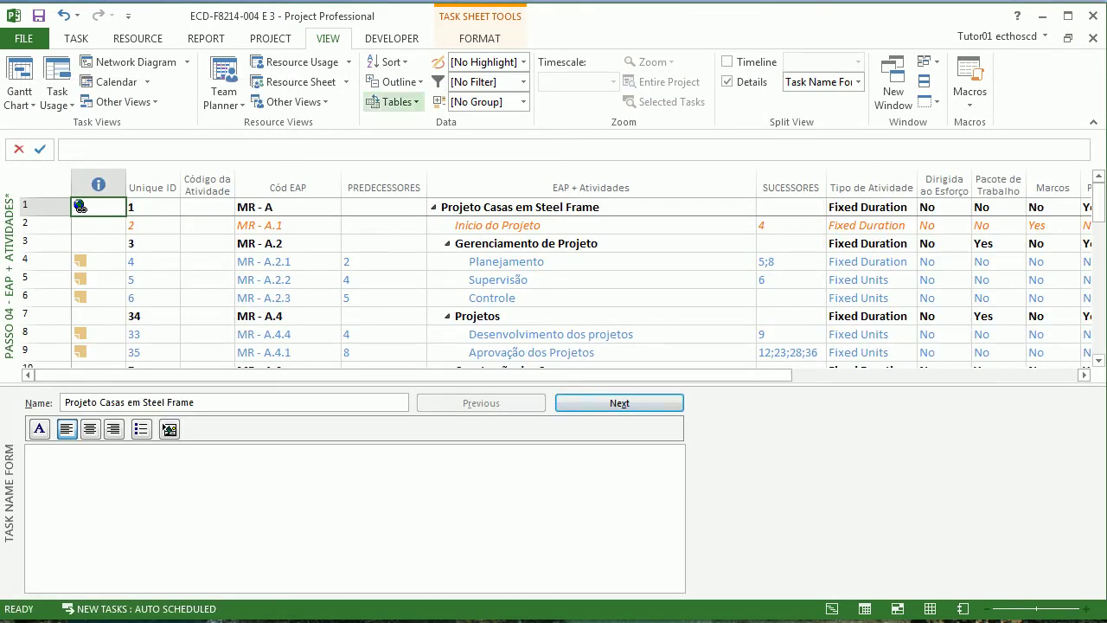
click(394, 102)
click(424, 375)
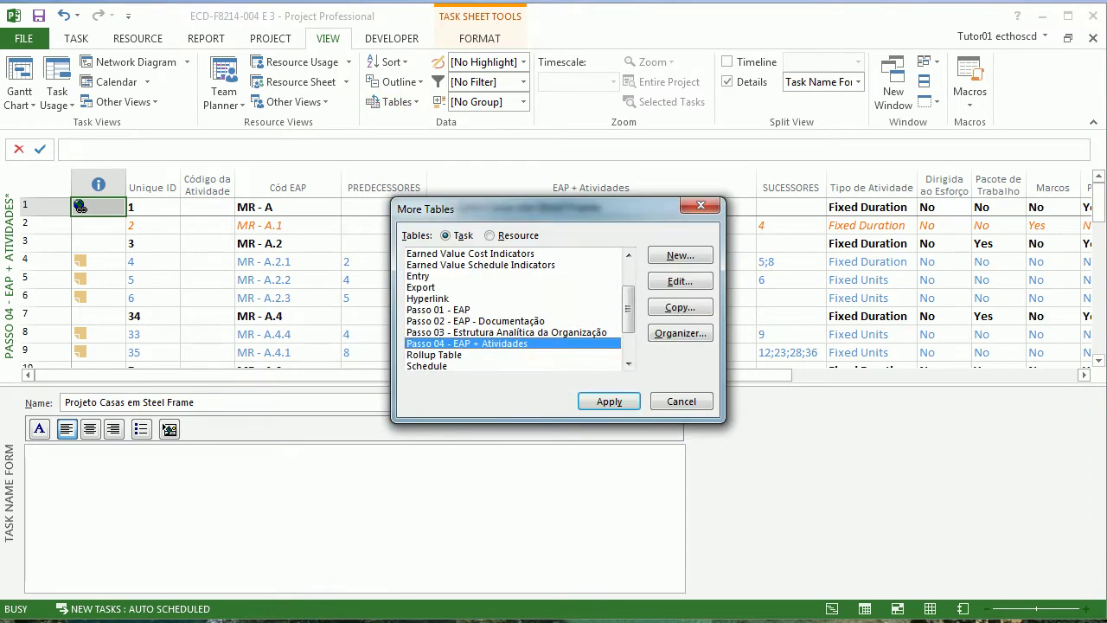
click(680, 281)
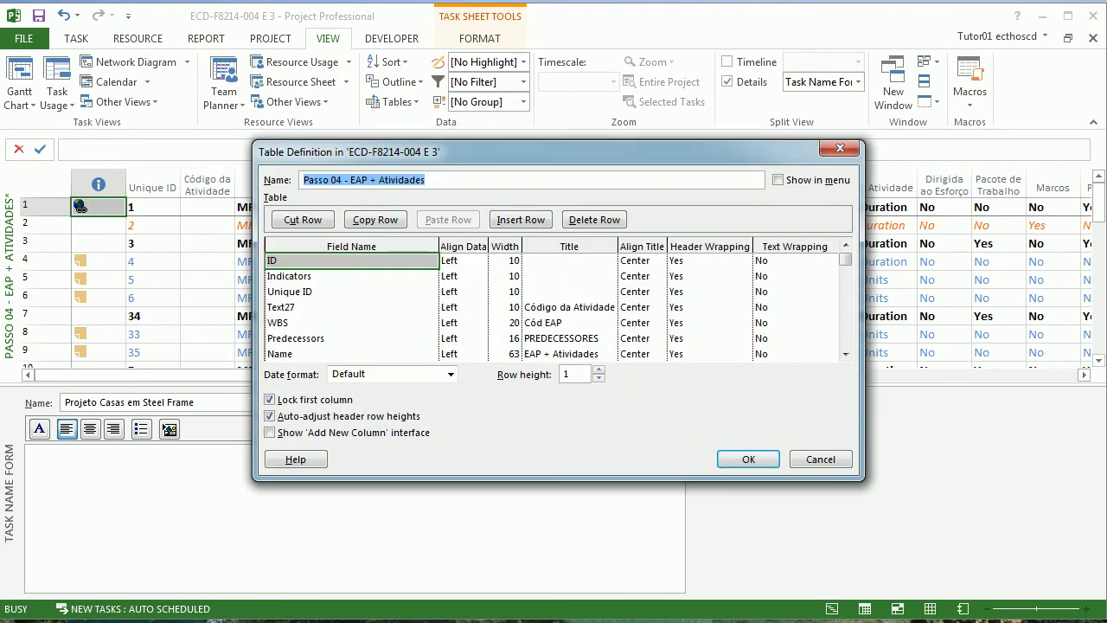
- Examine the field rows of the Passo 04 - EAP + Atividades table definition through Contact, then accept the definition and apply the table
click(346, 292)
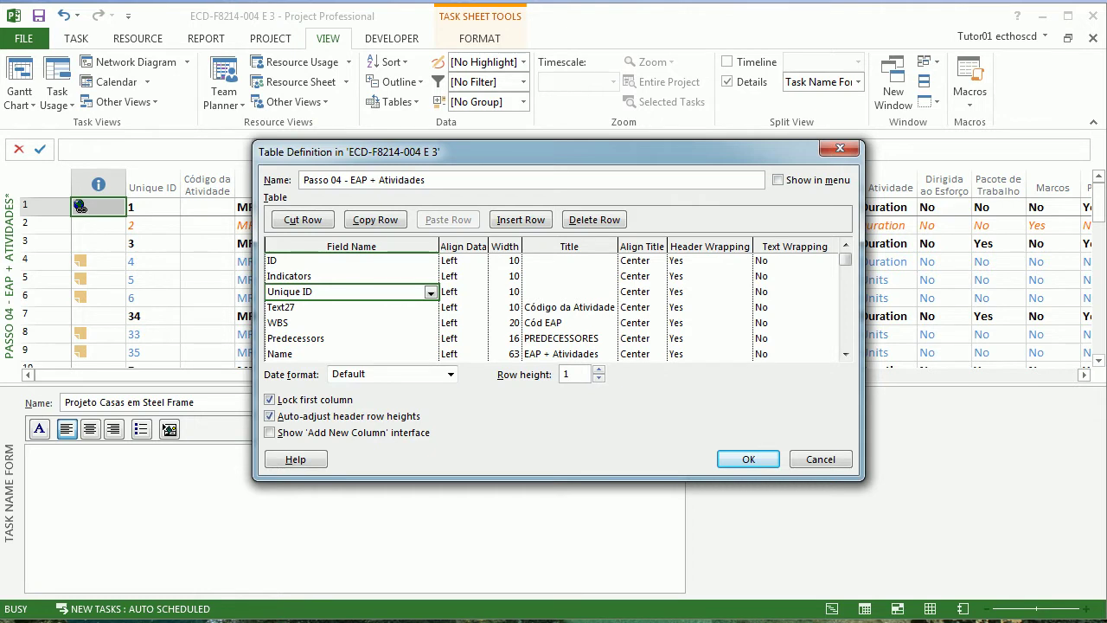
click(346, 307)
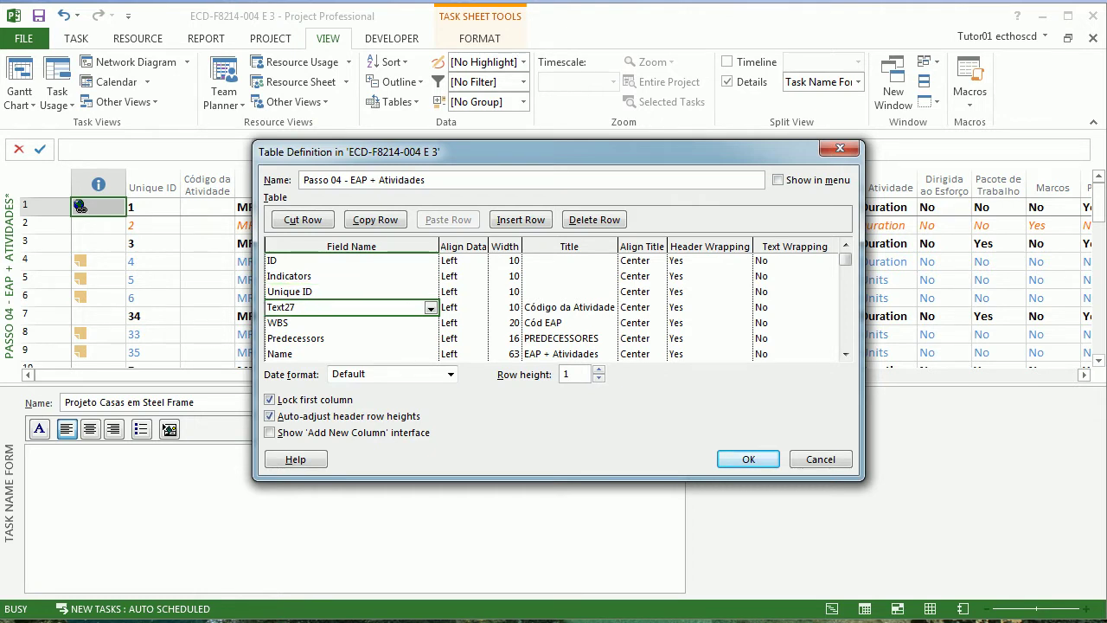
click(346, 322)
click(346, 338)
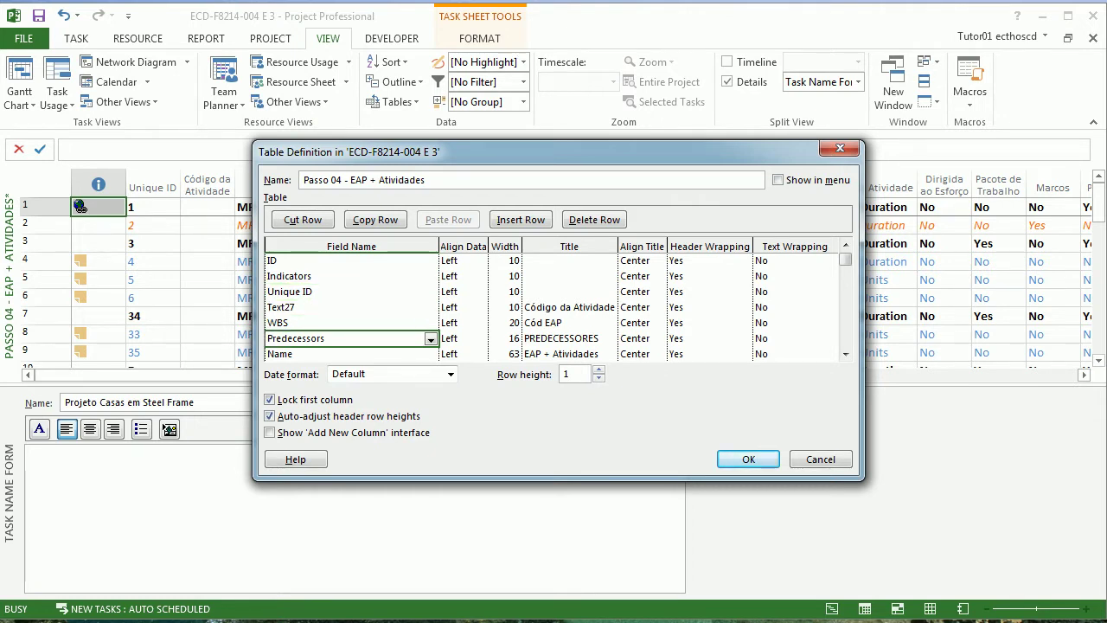
key(Down)
key(Down)
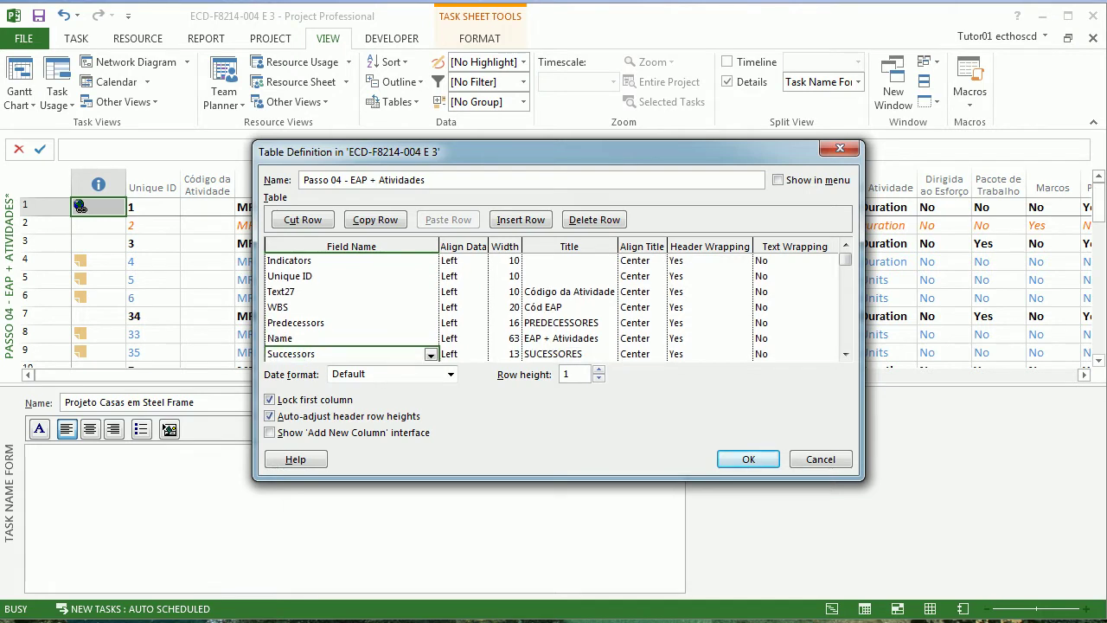
key(Down)
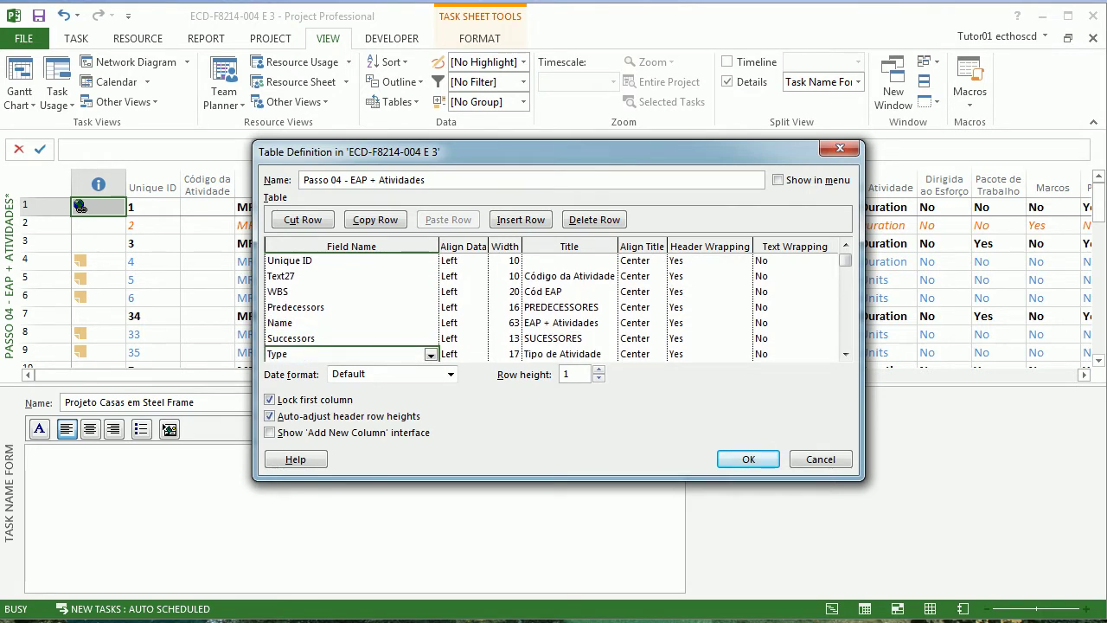
key(Down)
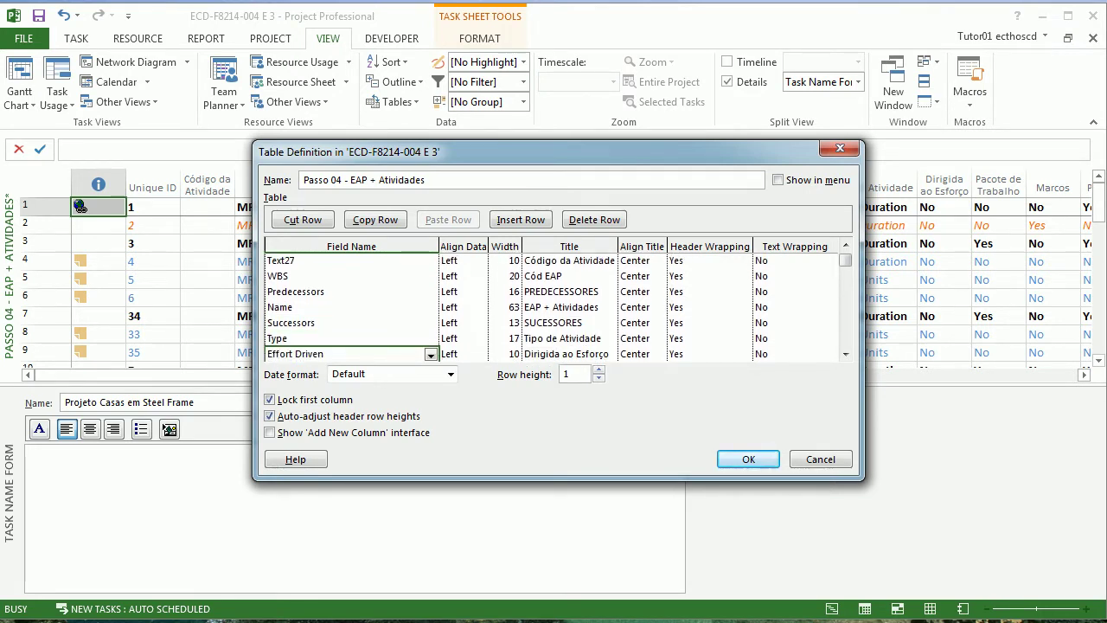
key(Down)
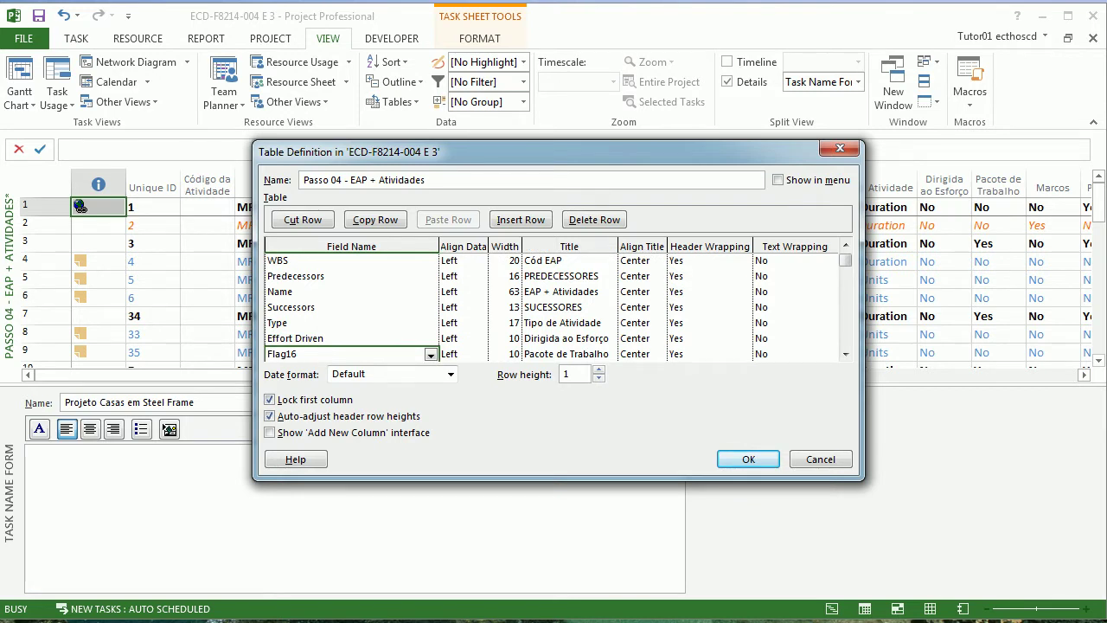
key(Down)
key(Down)
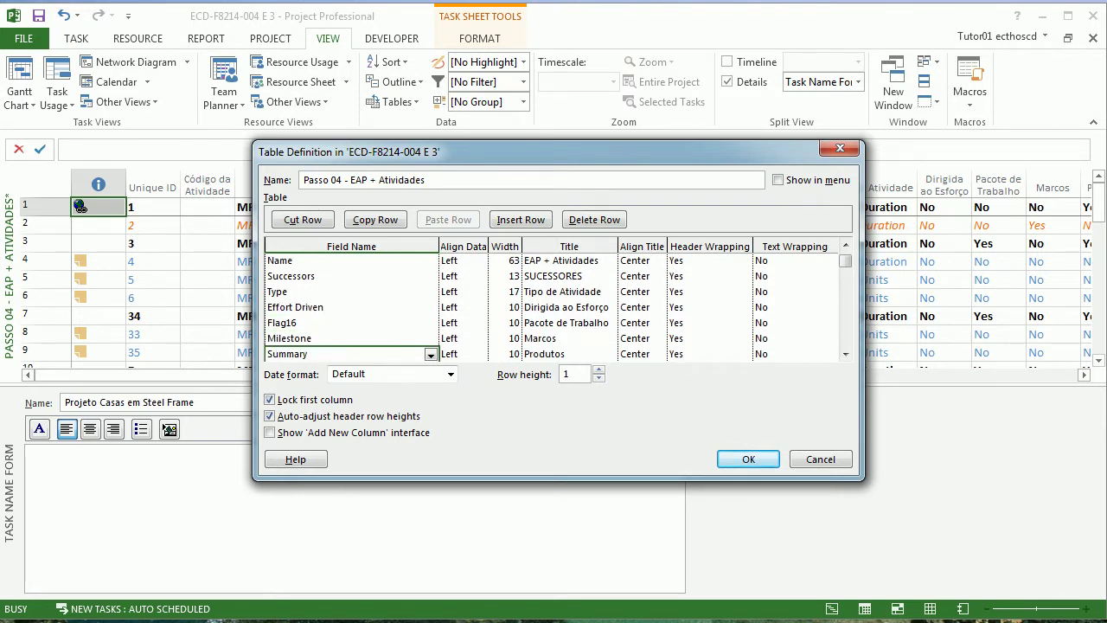
key(Down)
key(Down)
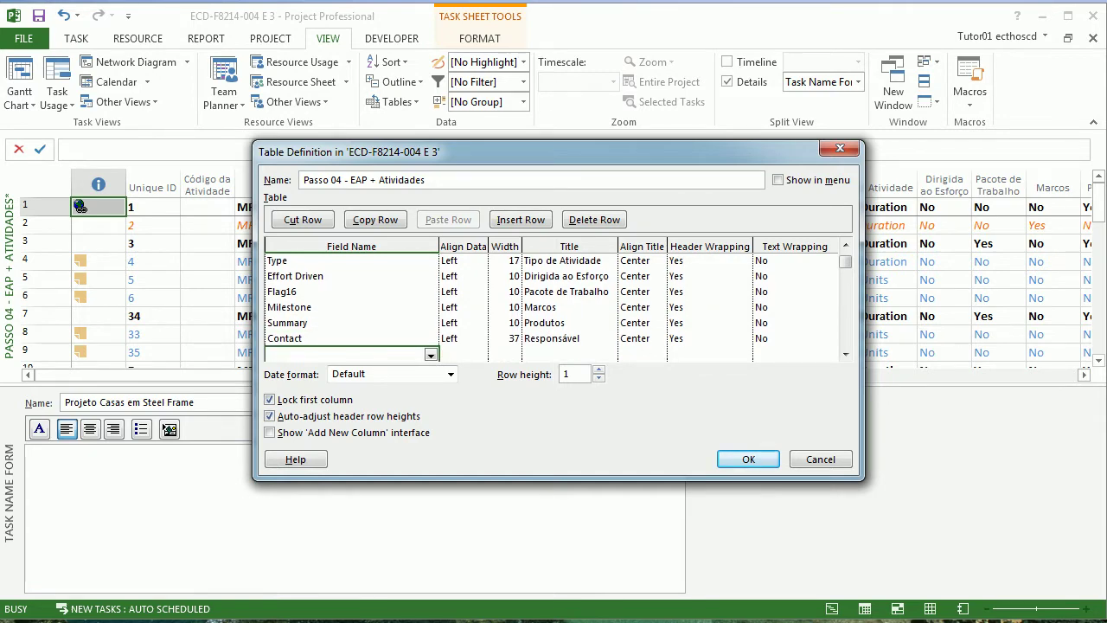
key(Return)
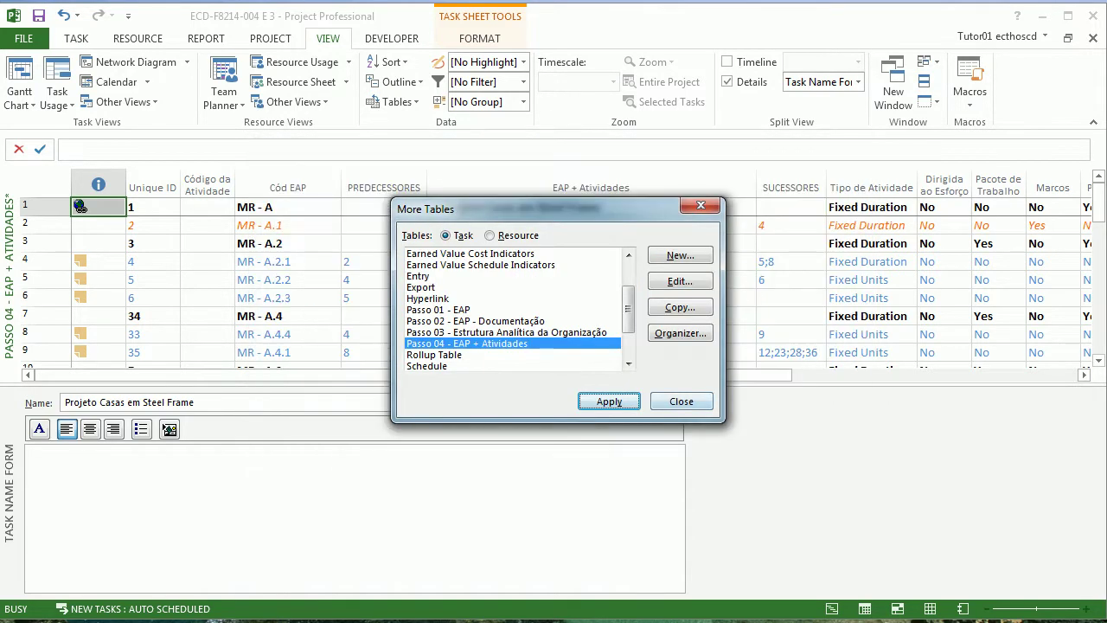
key(Return)
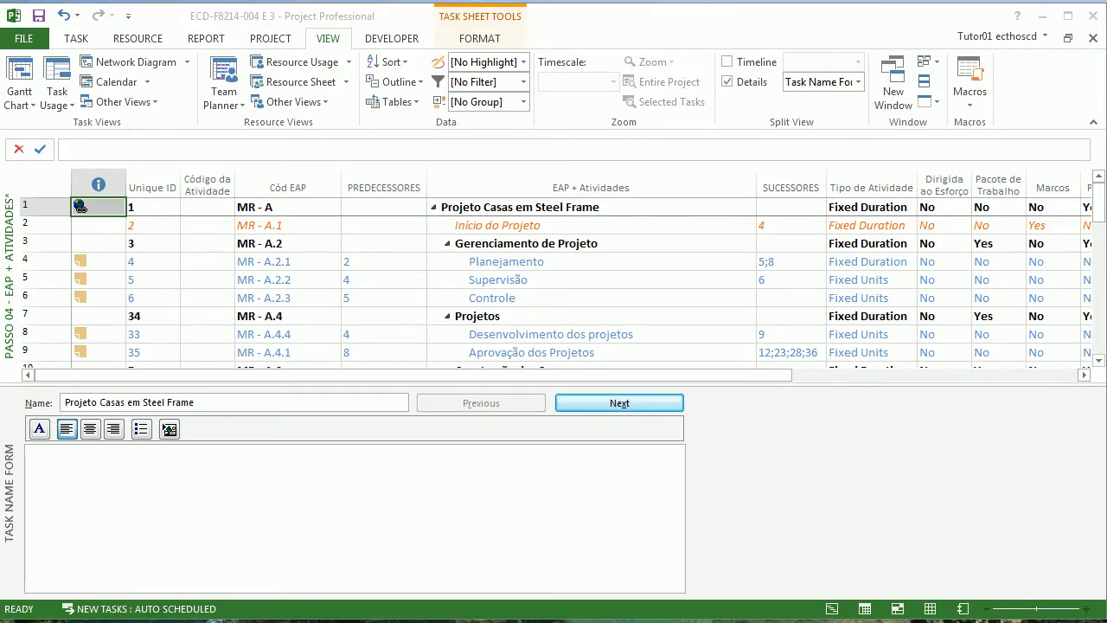
- Open the Passo 04 - EAP + Atividades view and compare it with Passo 04 - EAP + Atividades*
click(20, 99)
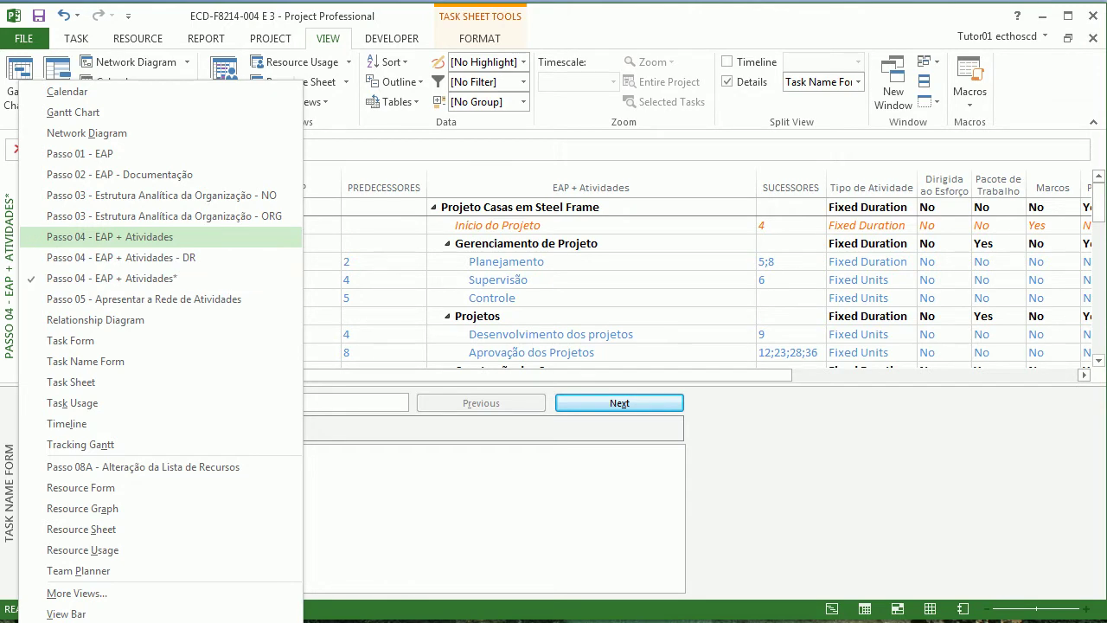
click(95, 237)
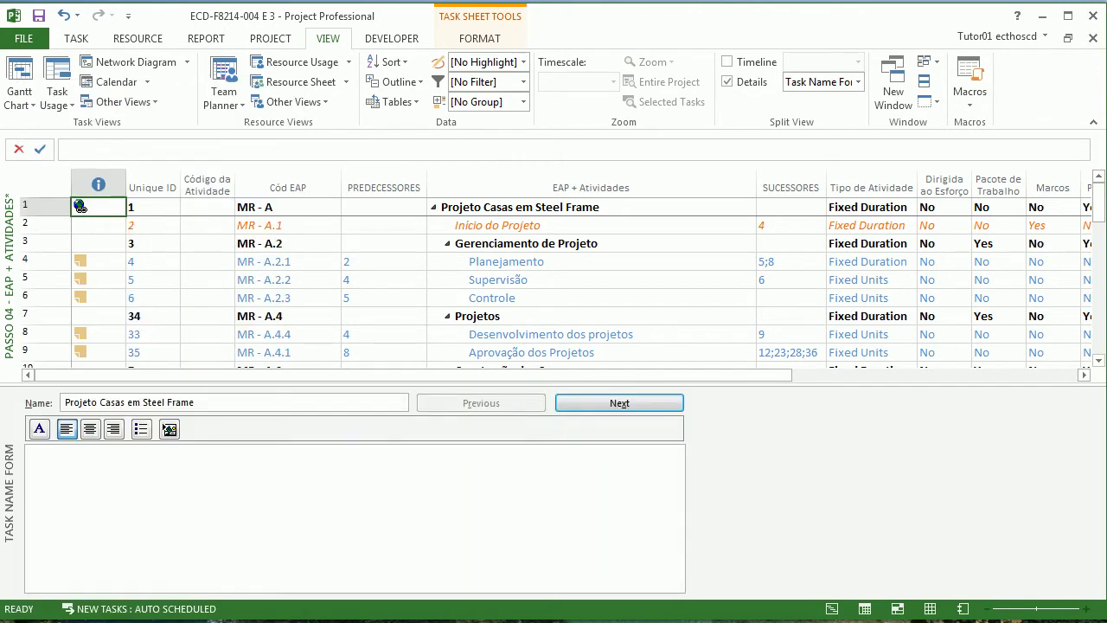
right_click(7, 258)
click(96, 278)
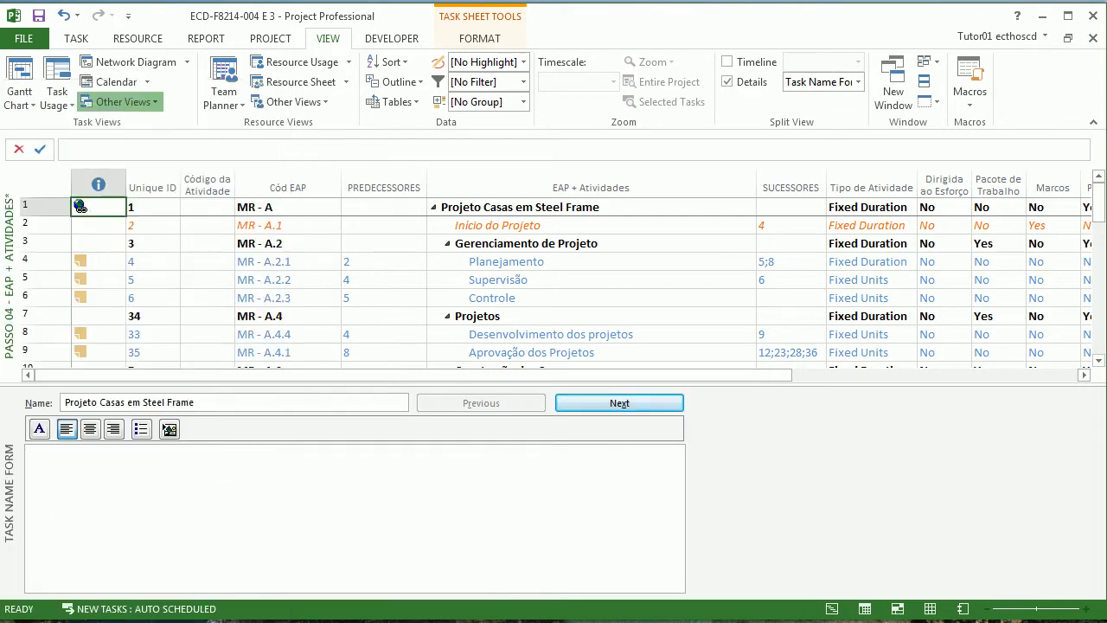
- Check the table, group and filter in the view definition of Passo 04 - EAP + Atividades* and leave it without changes
click(121, 102)
click(136, 458)
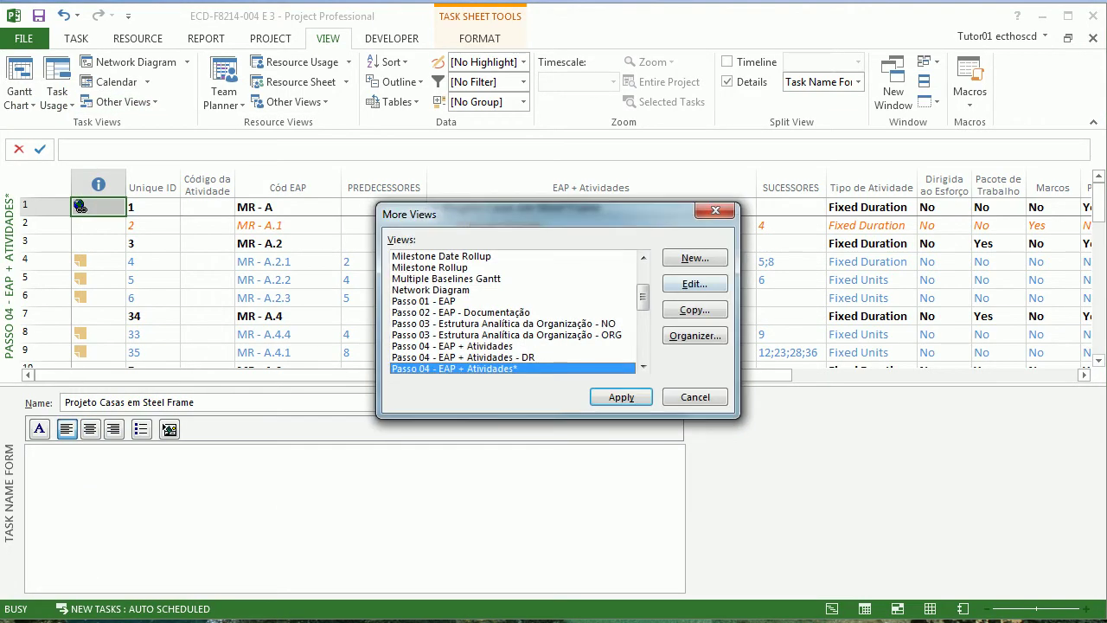
click(695, 284)
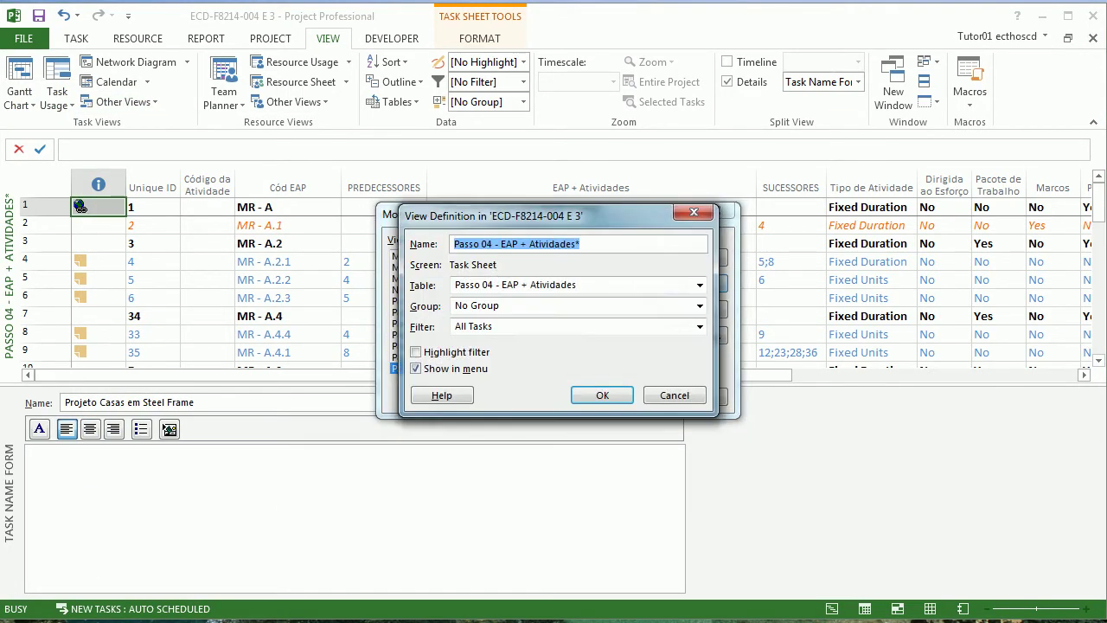
click(675, 395)
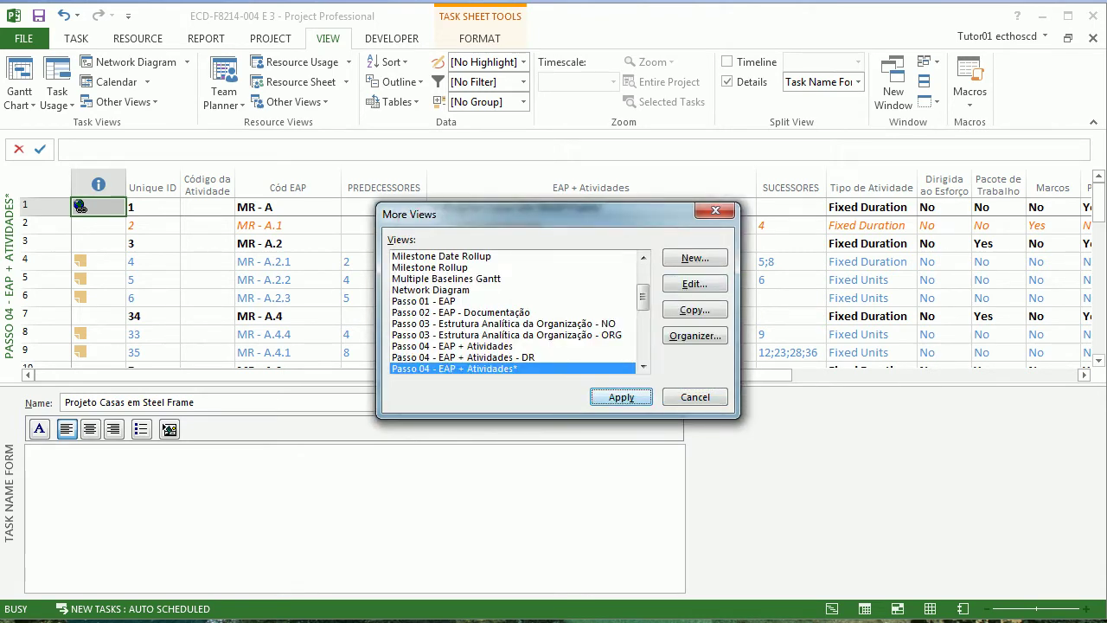
- Check the primary view and details pane in the Passo 04 - EAP + Atividades view definition, then close the view list without changes
click(452, 346)
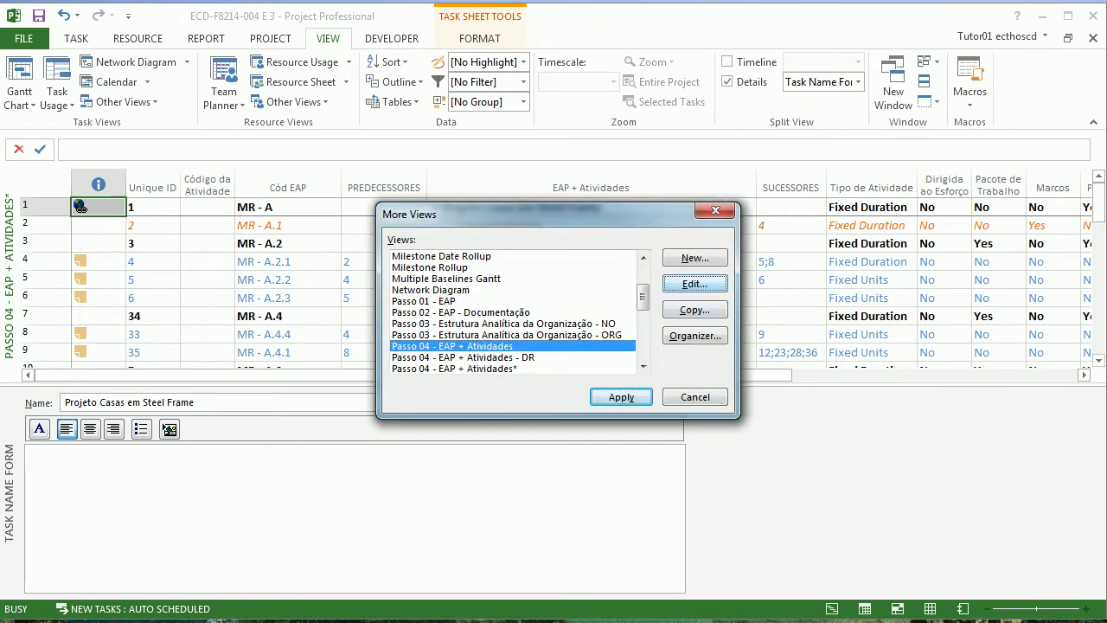
click(694, 284)
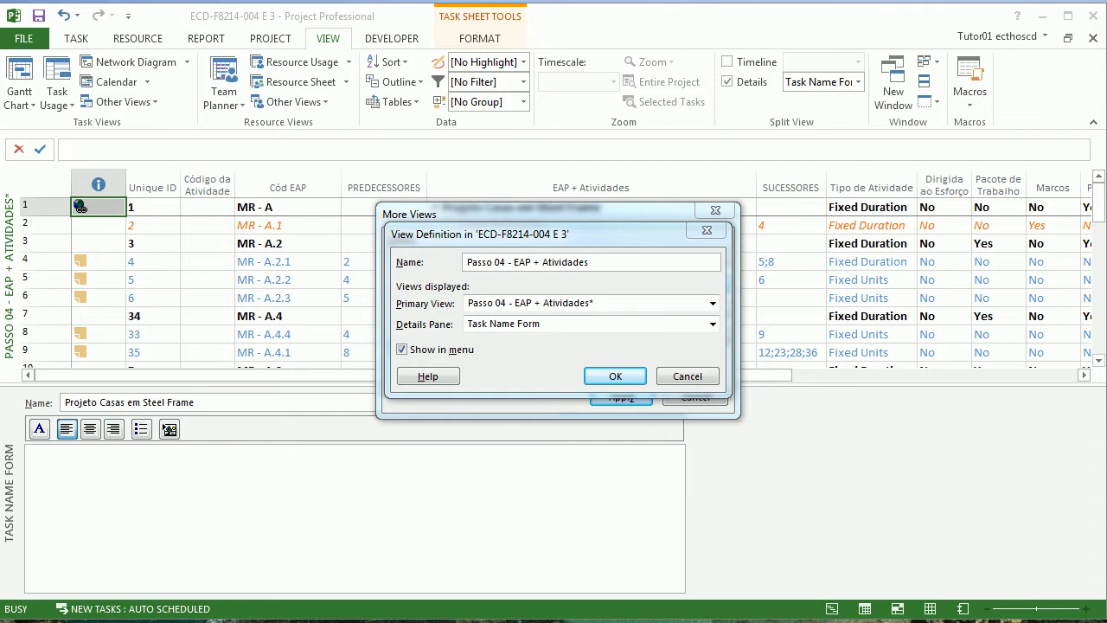
click(688, 377)
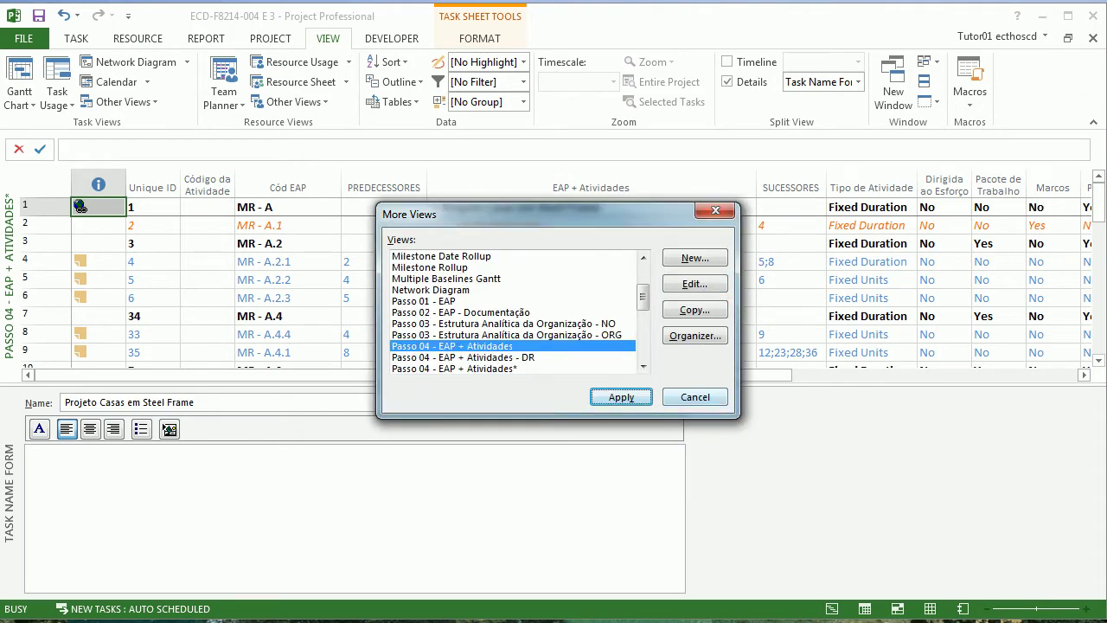
click(695, 397)
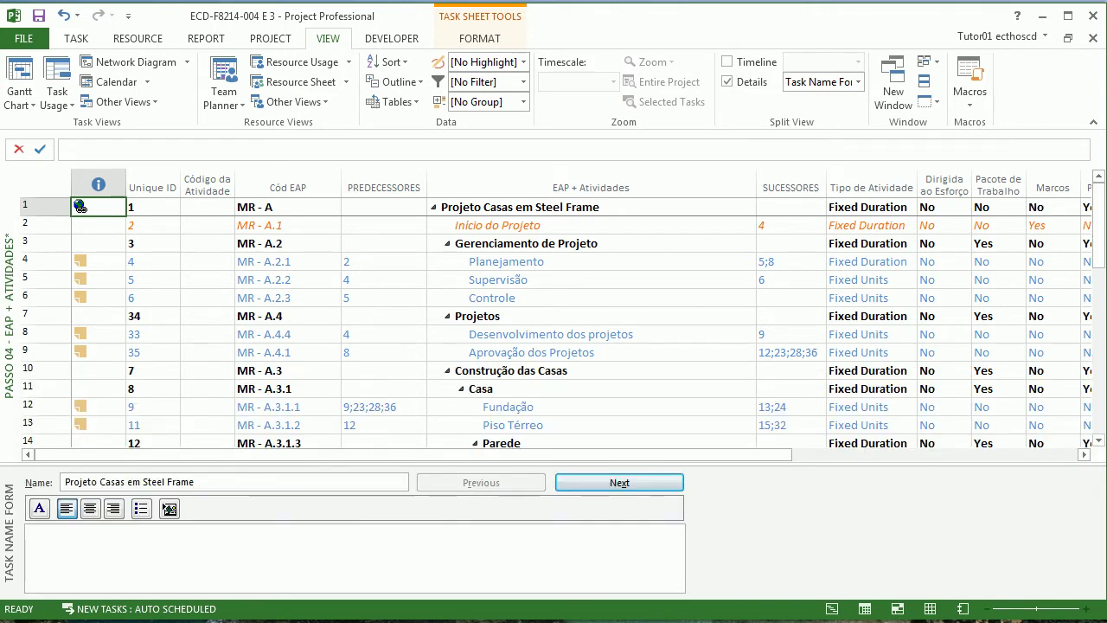
- Switch to the Passo 04 - EAP + Atividades - DR view and examine the relationship diagrams of Planejamento and Início do Projeto
right_click(13, 239)
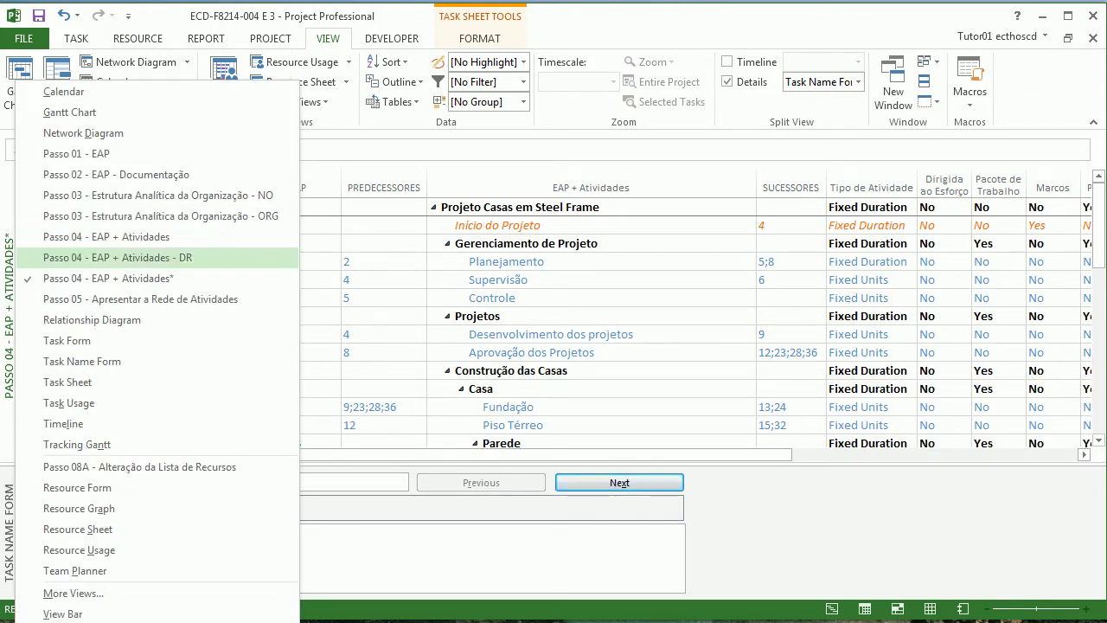
key(Up)
key(Return)
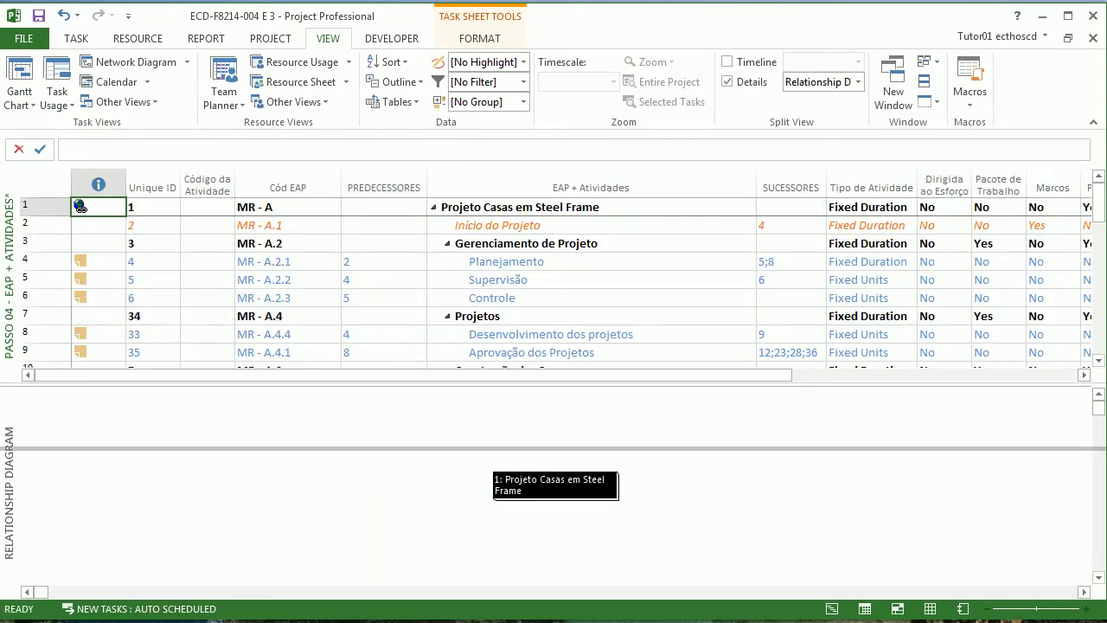
click(529, 261)
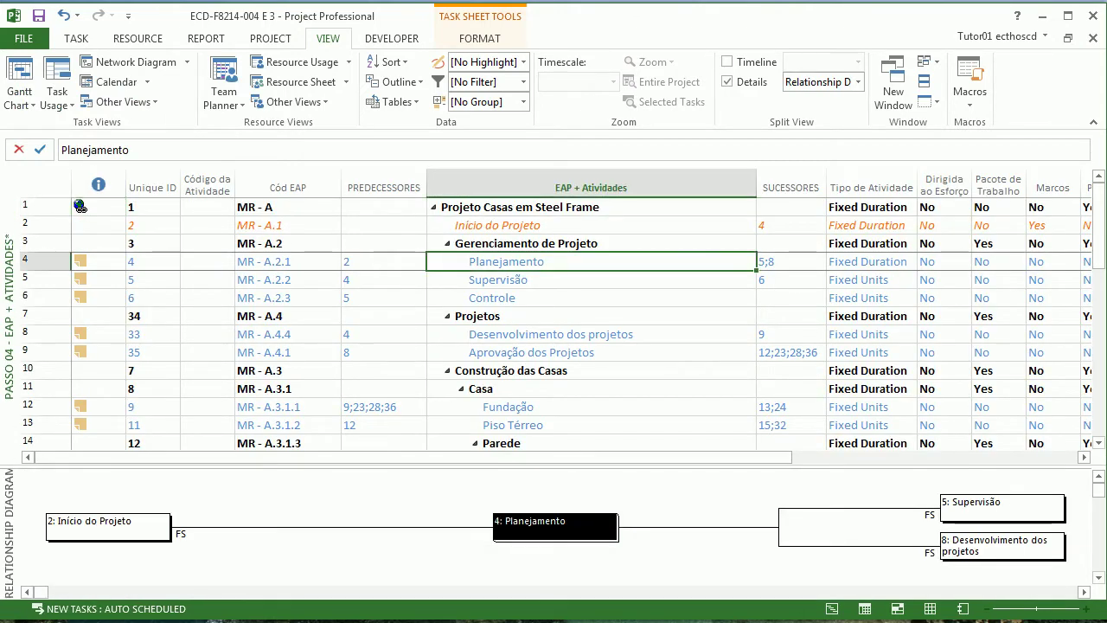
key(Up)
key(Up)
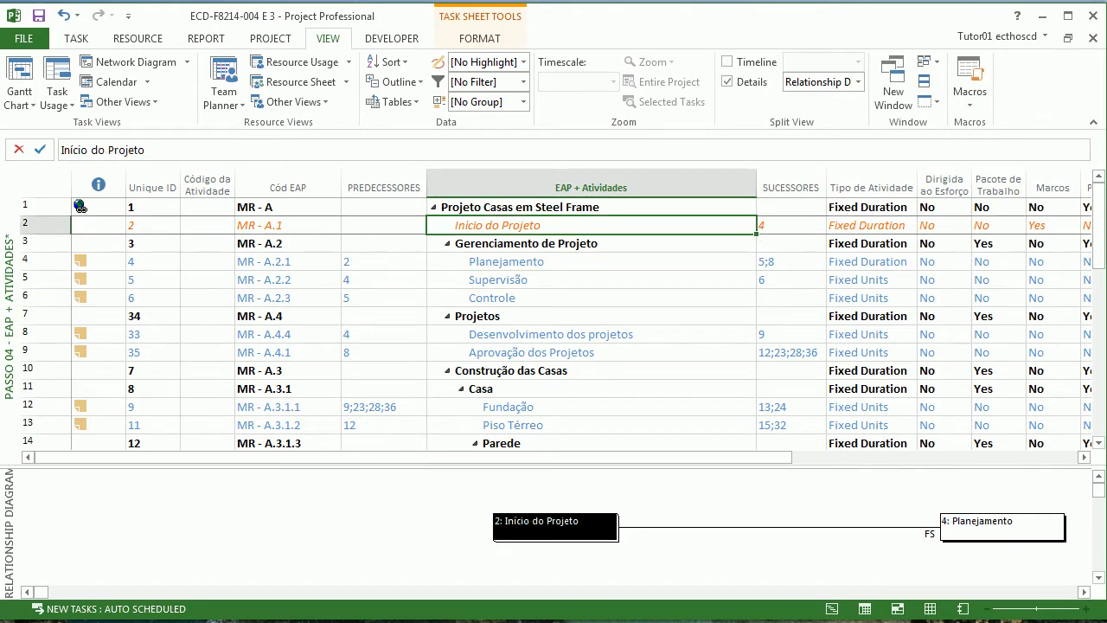
- Open the Passo 05 - Apresentar a Rede de Atividades view and enlarge the network diagram pane
right_click(7, 294)
click(113, 299)
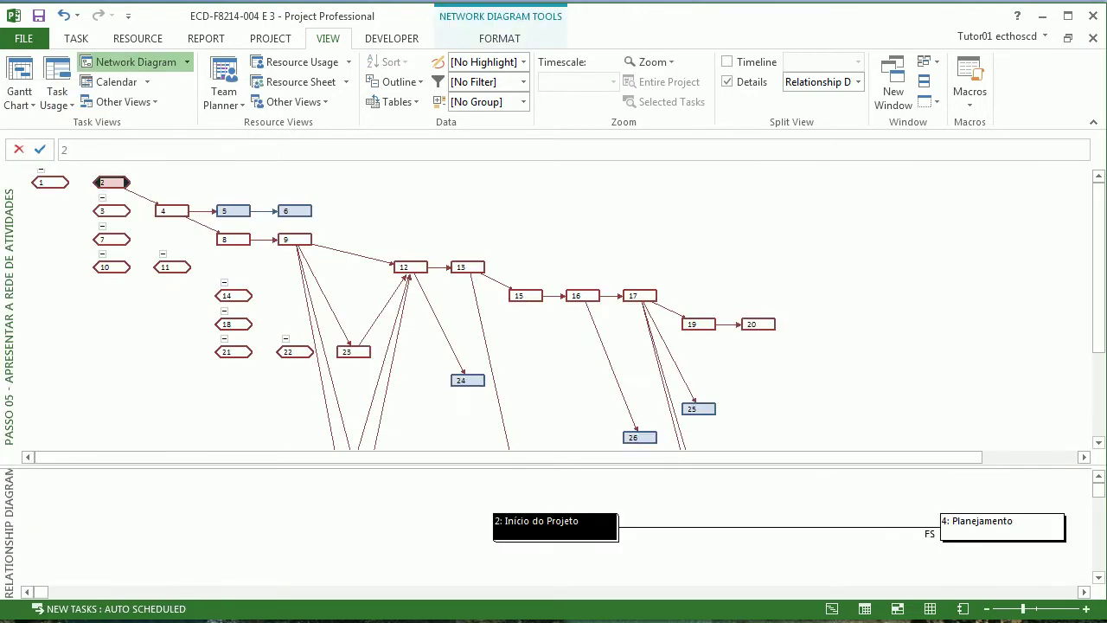
drag(433, 467, 433, 523)
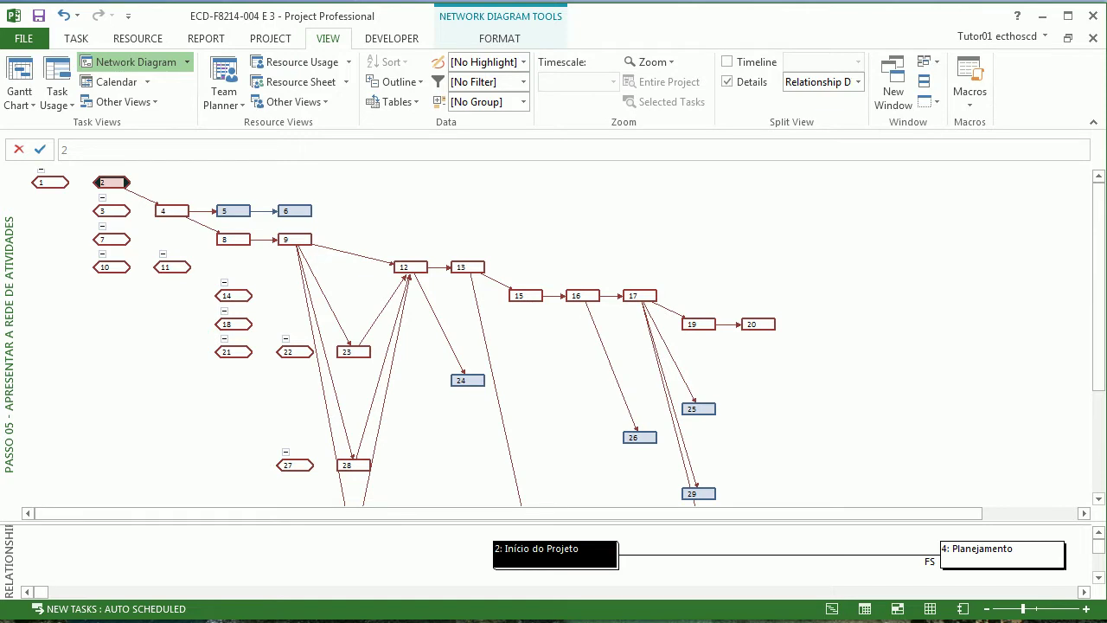
- Examine the whole activity network, including the box details of task 20 and the links of task 19
scroll(554, 338, down, 2)
scroll(553, 338, down, 2)
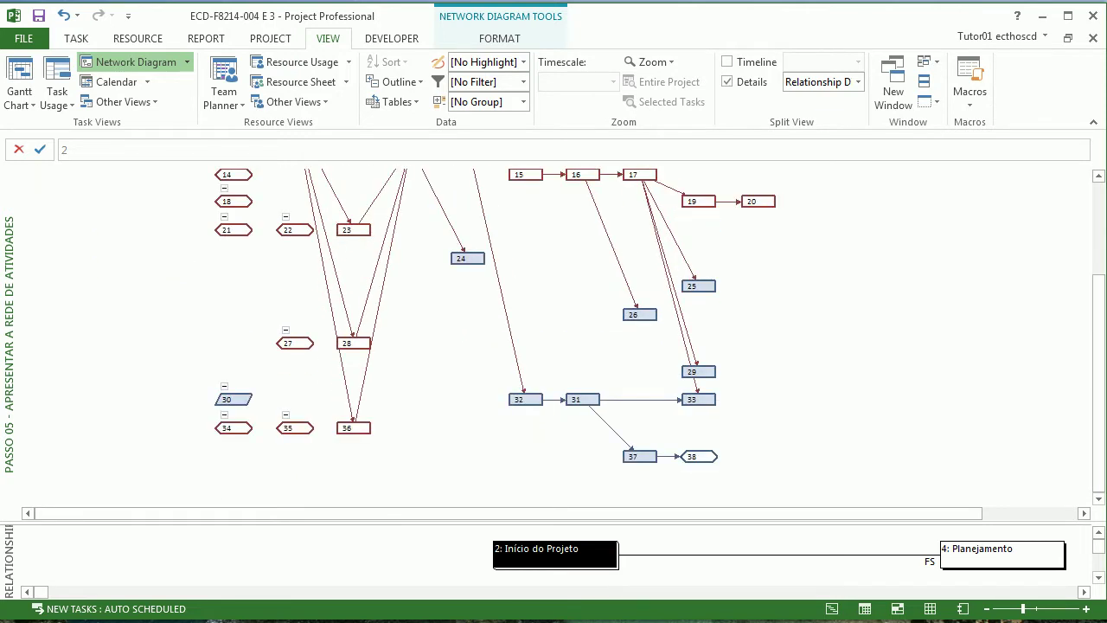
scroll(553, 338, up, 4)
scroll(553, 338, down, 4)
scroll(553, 337, up, 2)
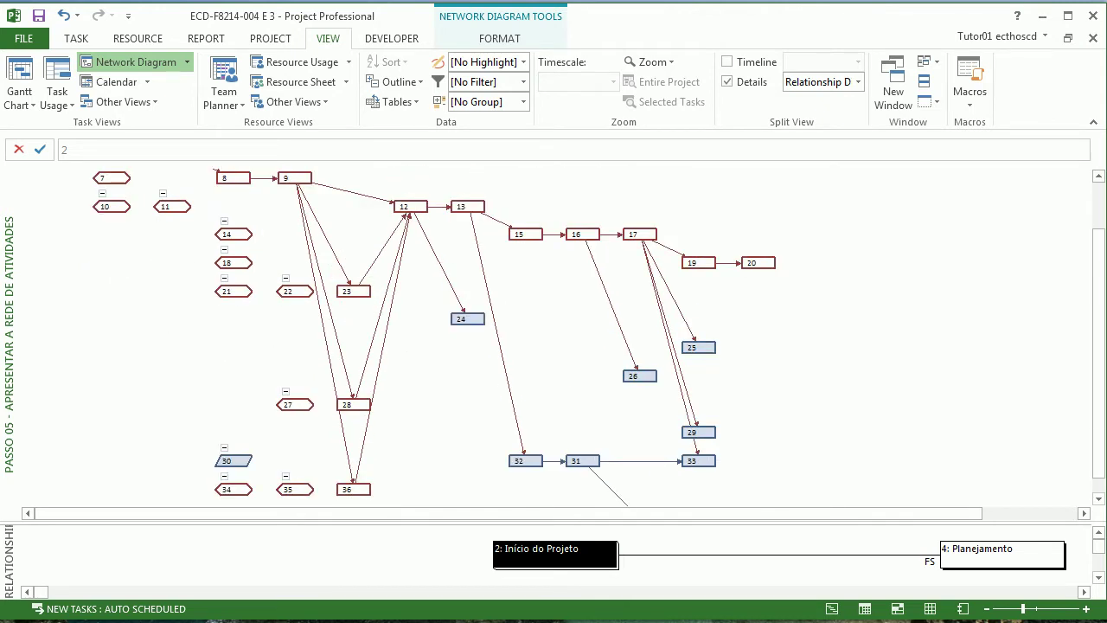
scroll(553, 337, down, 2)
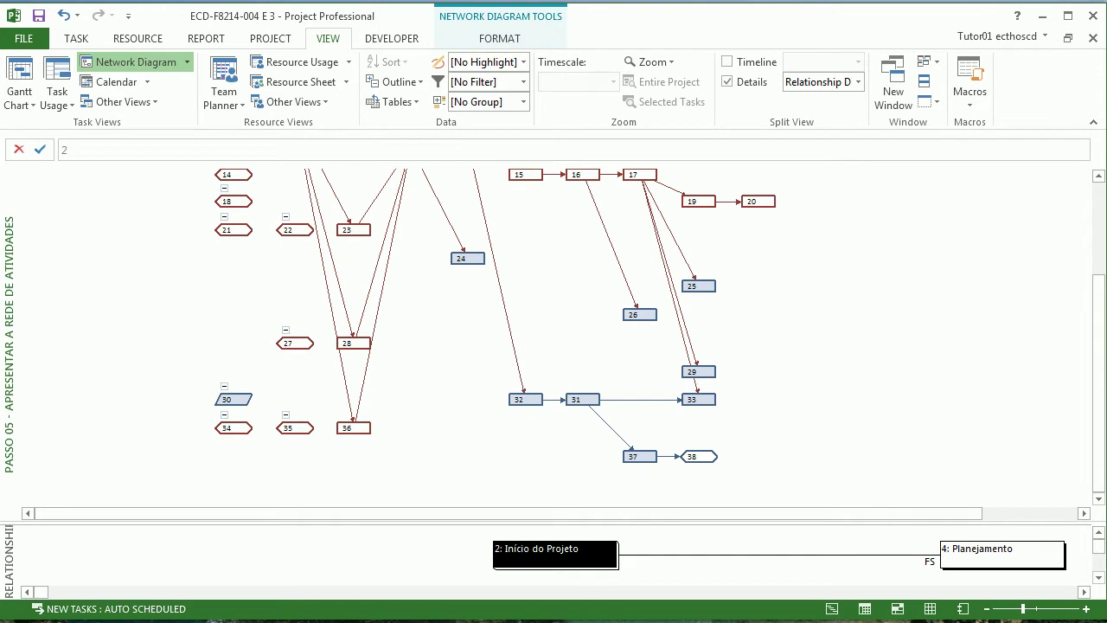
scroll(554, 338, up, 2)
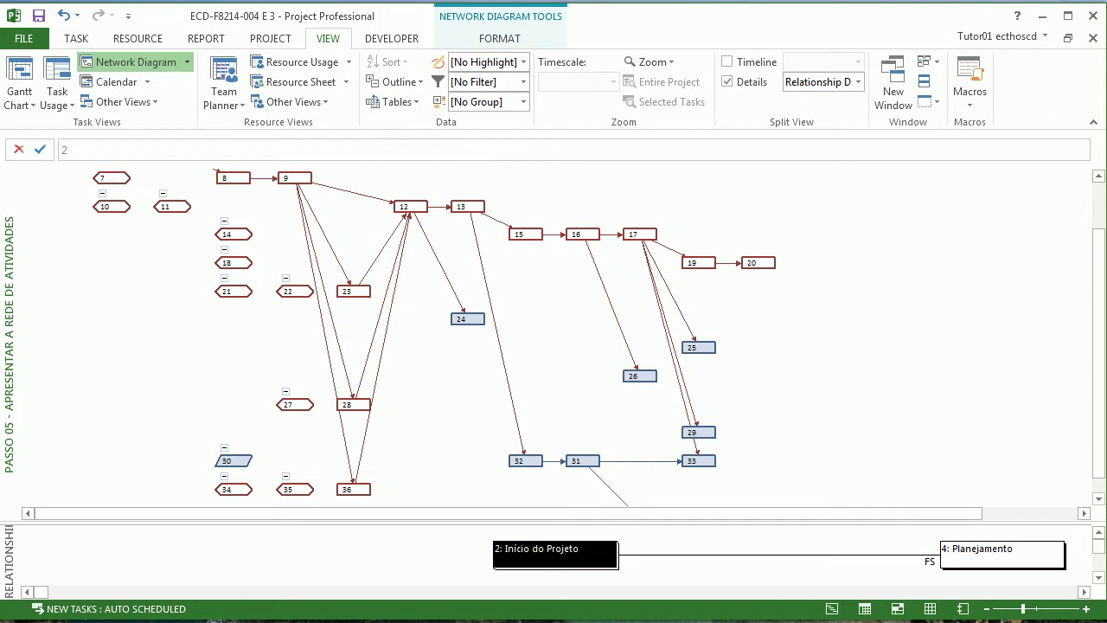
mouse_move(759, 263)
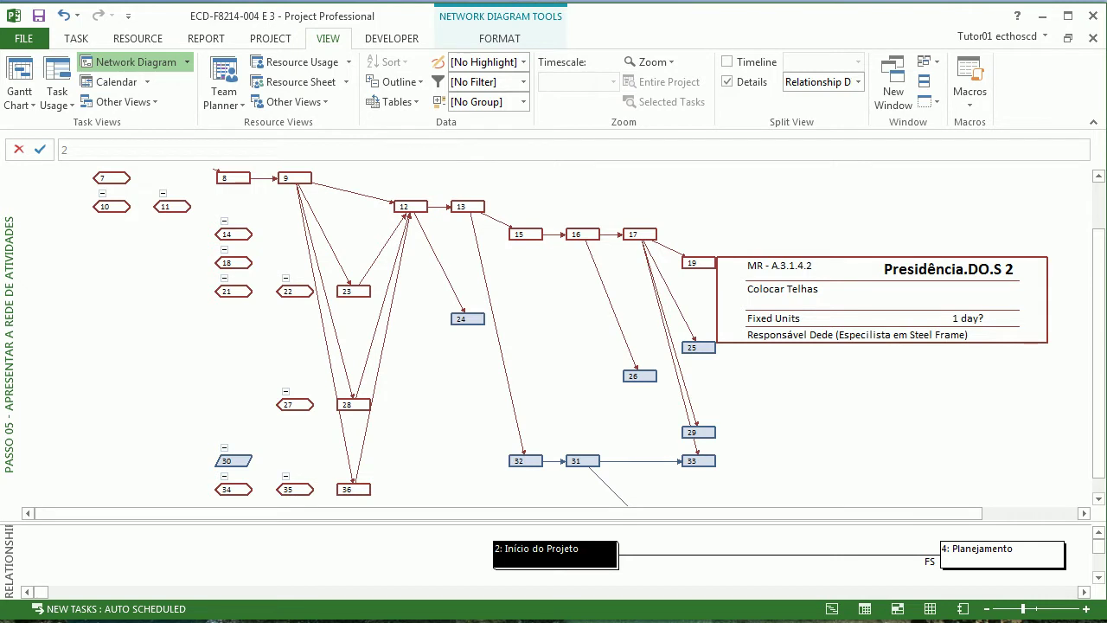
click(698, 263)
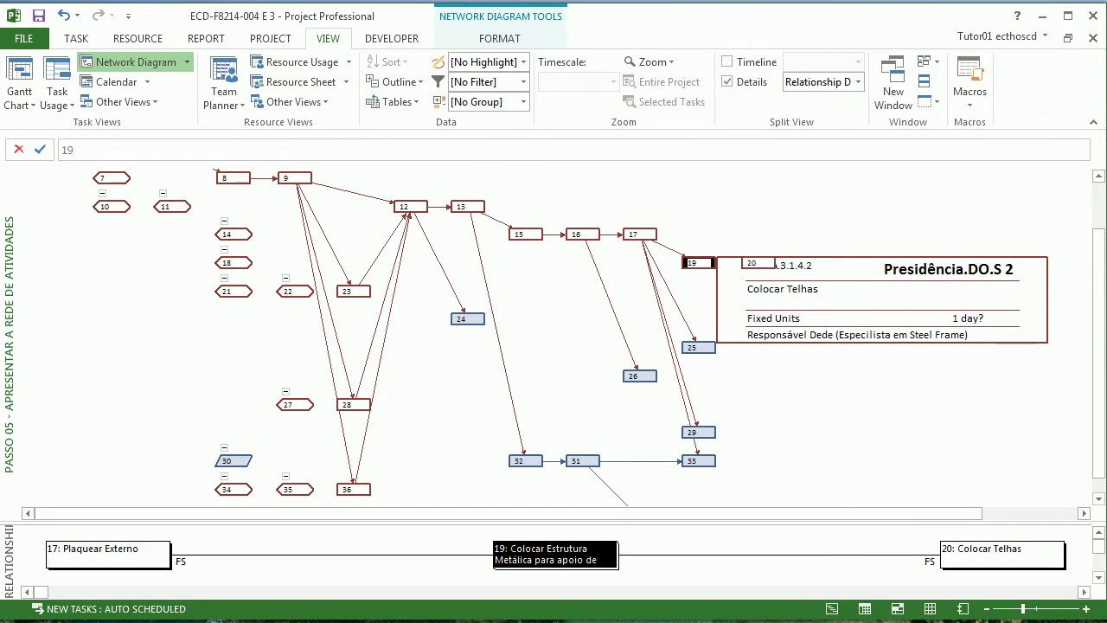
- Return to the Passo 04 - EAP + Atividades - DR view and select the Cód EAP cell of Tubulação Enterrada under Elétrica e Telefonia
click(187, 62)
click(86, 257)
right_click(286, 280)
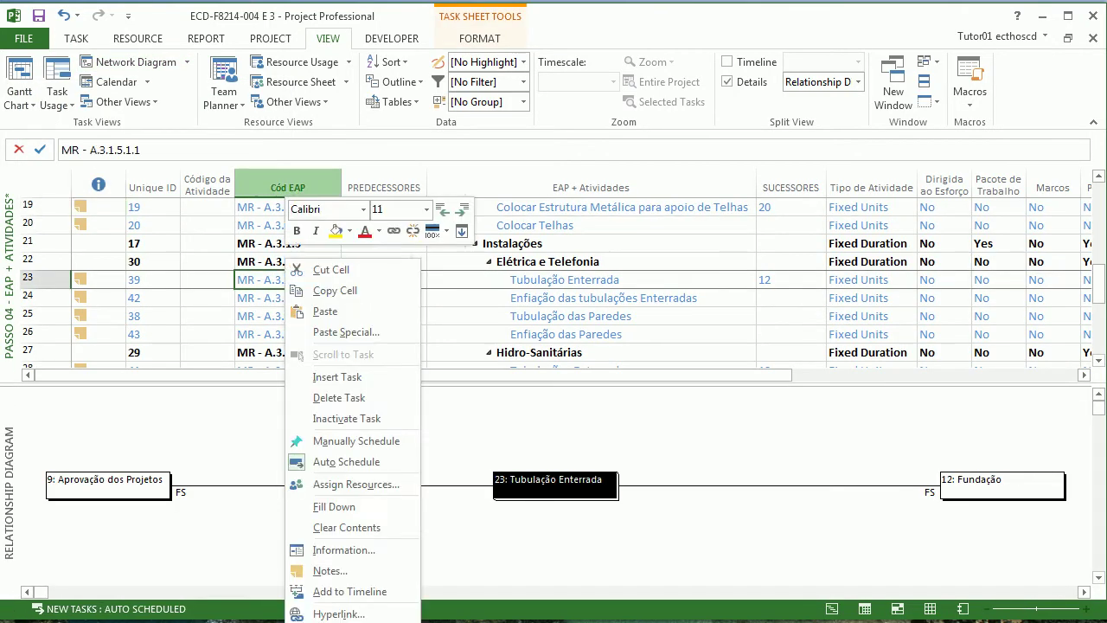
key(Escape)
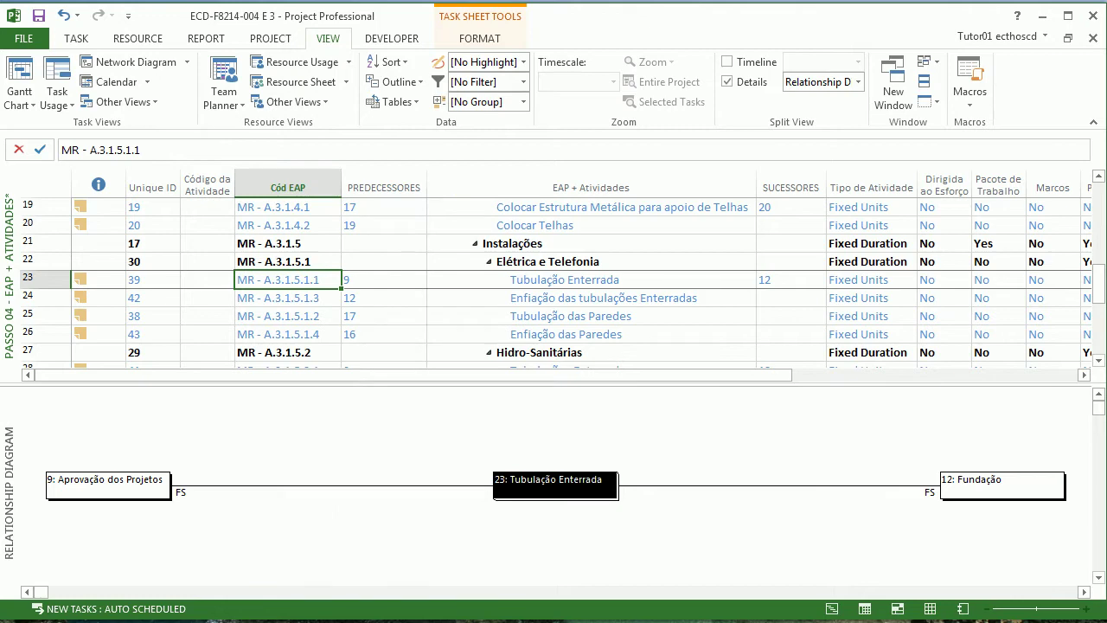
- Return to Início do Projeto at the start of the task list and examine the relationship diagrams of the rows down to Projetos
key(F2)
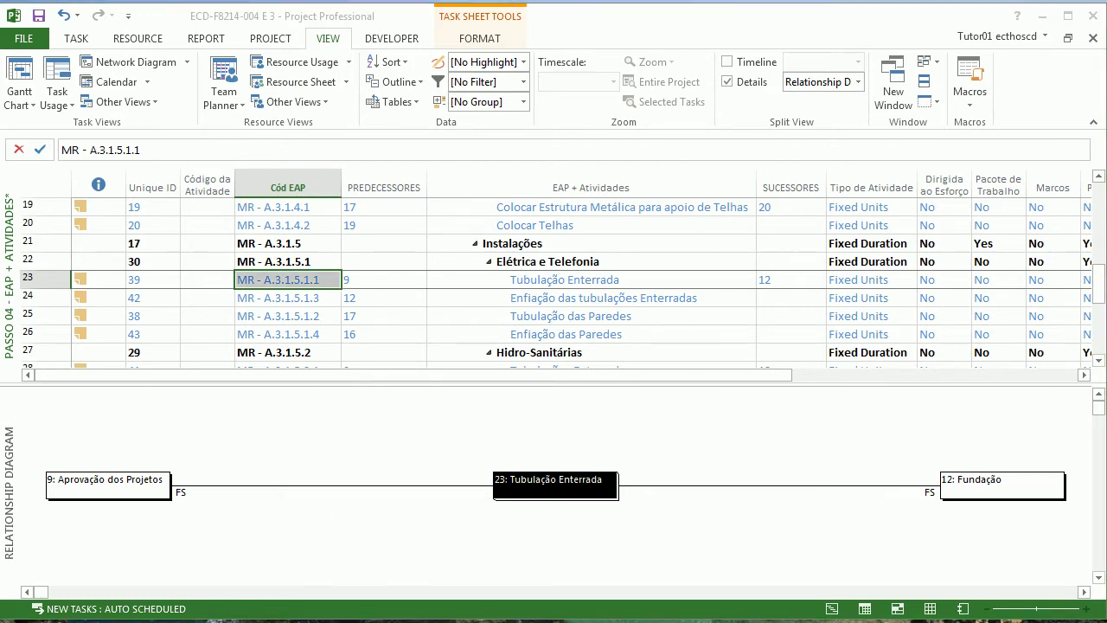
click(571, 315)
scroll(571, 316, up, 6)
click(554, 226)
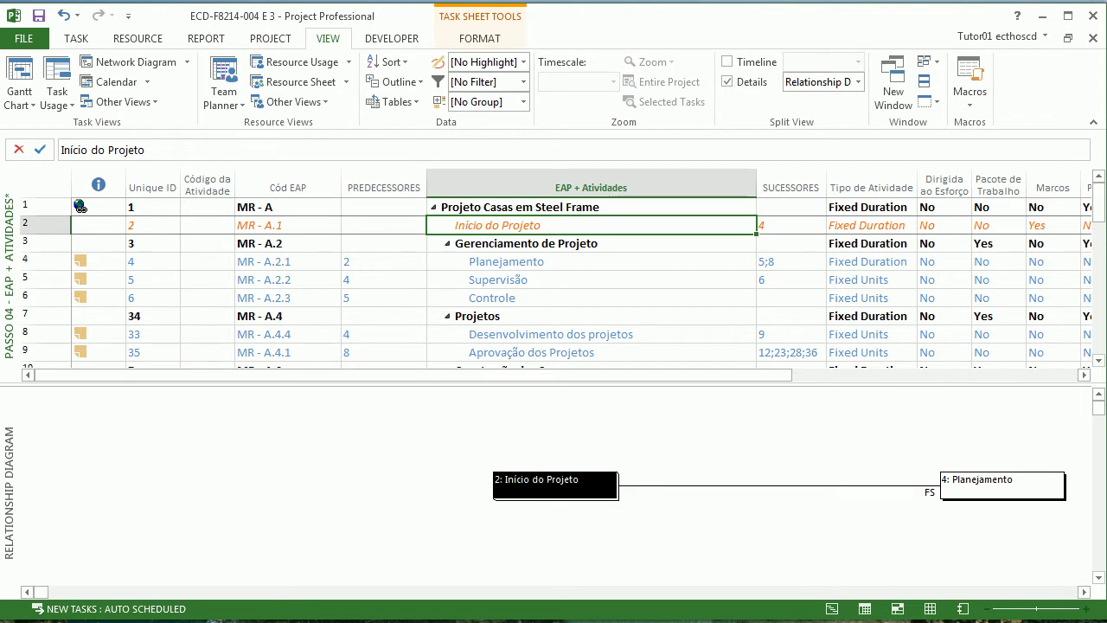
key(Down)
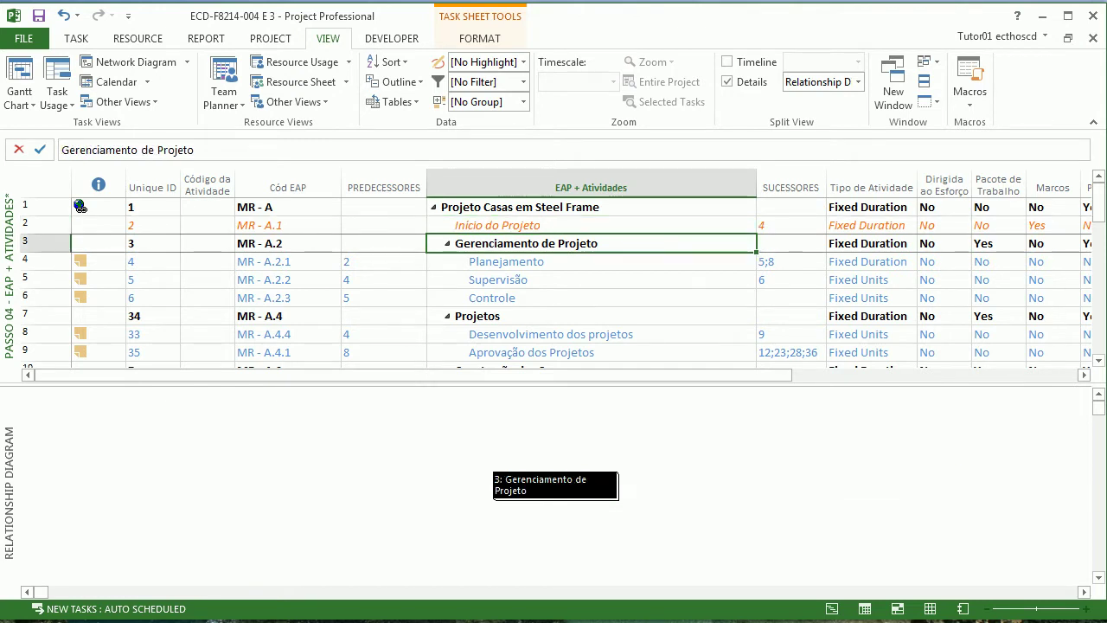
key(Down)
key(Down)
key(Down)
key(Down)
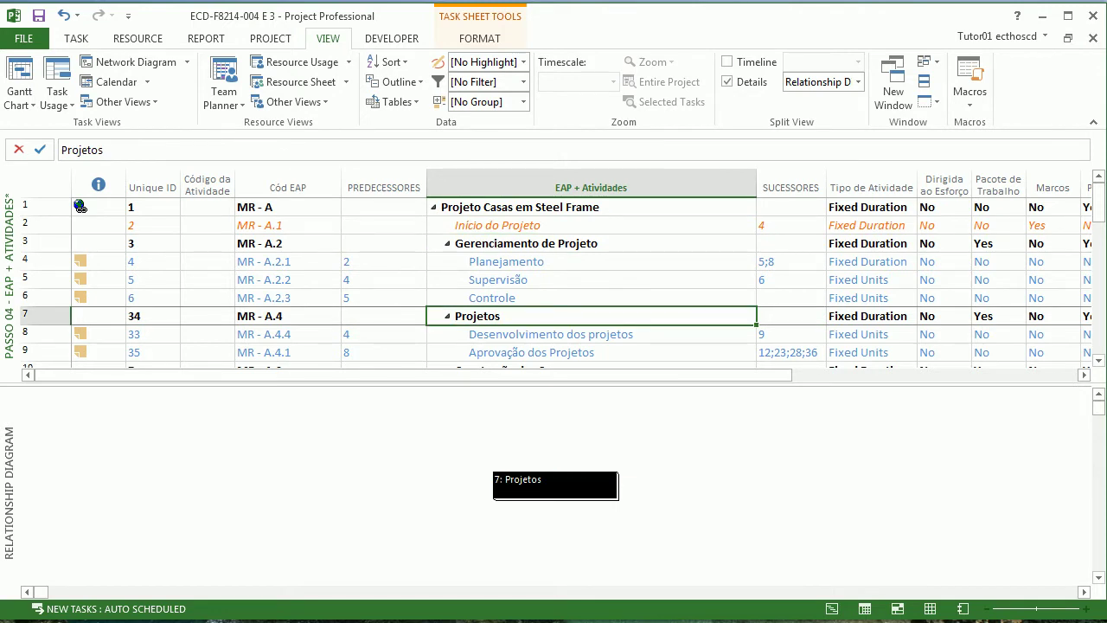
- Go back to Planejamento and Início do Projeto to recheck the link between them in the relationship diagram
key(Up)
key(Up)
key(Up)
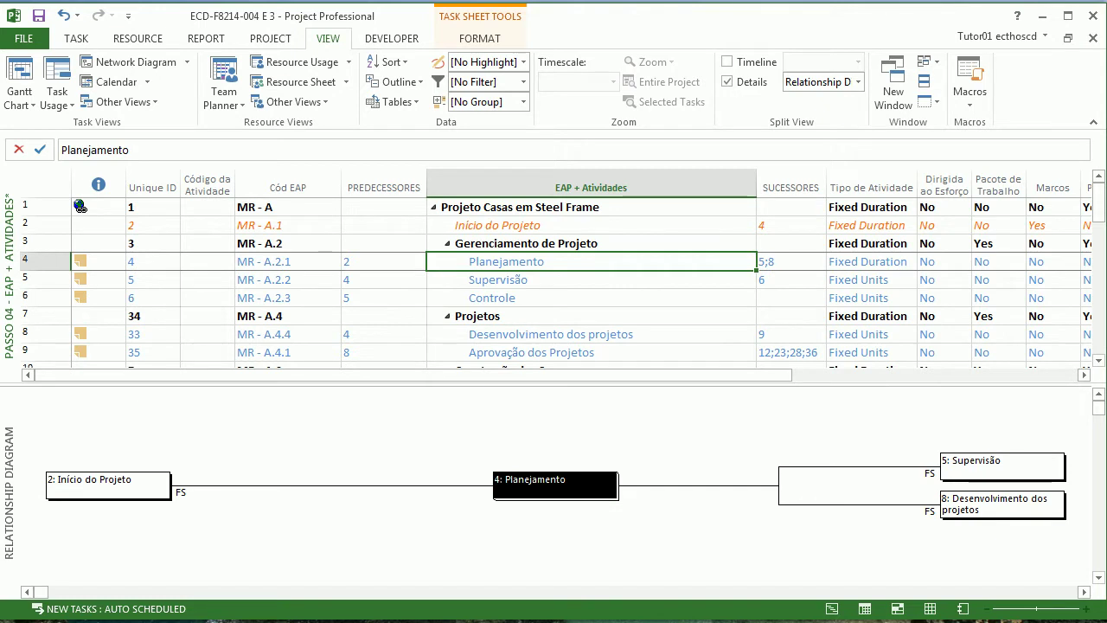
key(Up)
key(Up)
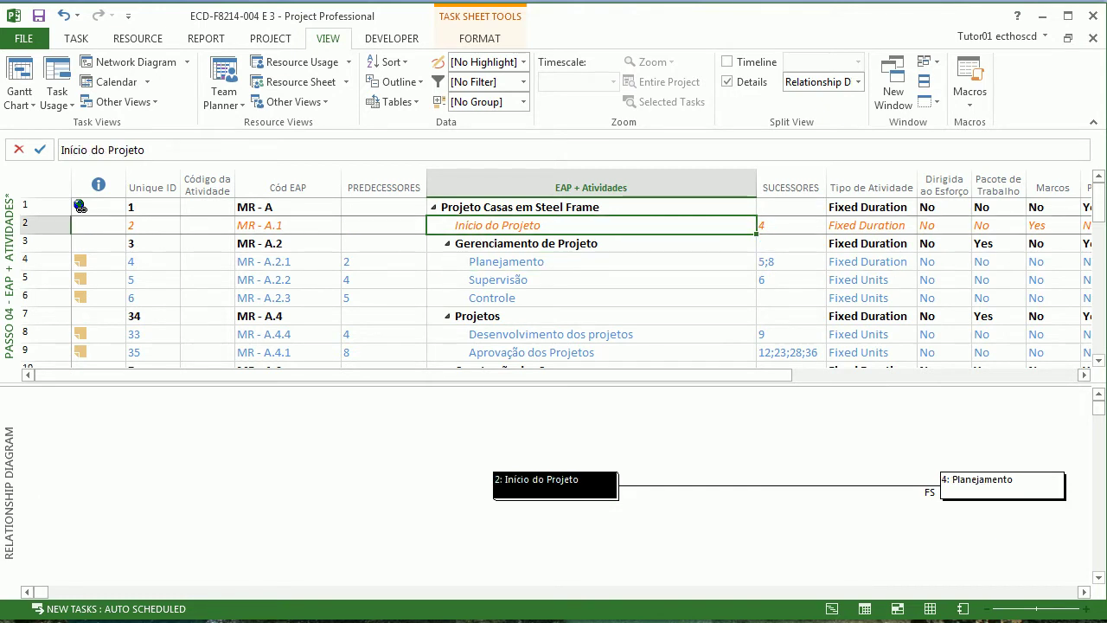
- Examine the predecessor and successor links of Planejamento, Supervisão and Controle under Gerenciamento de Projeto
key(Down)
key(Down)
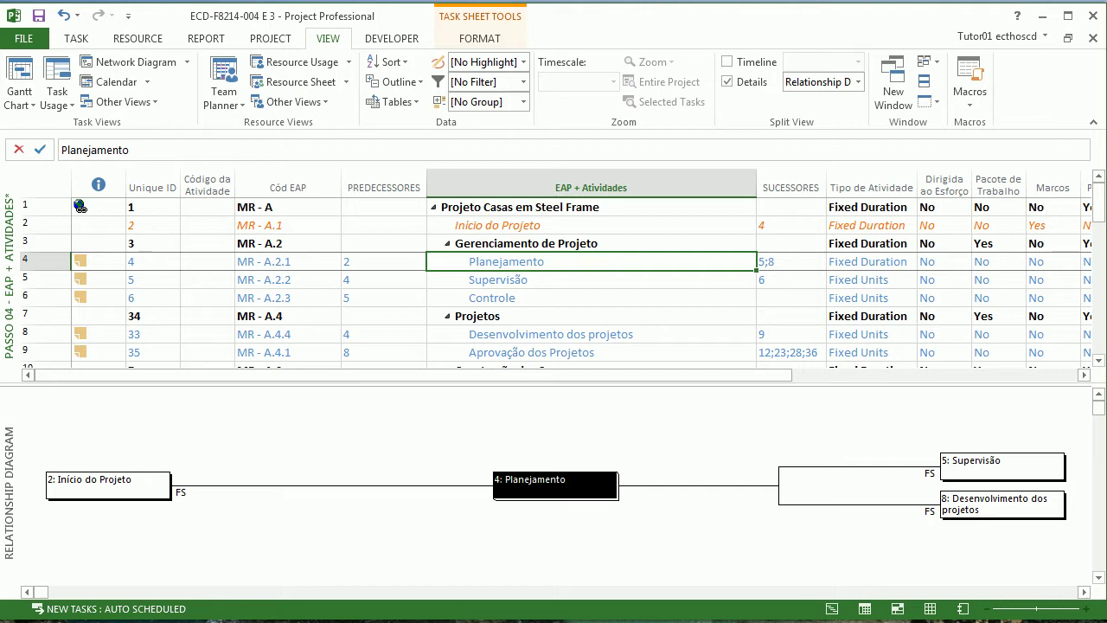
key(Down)
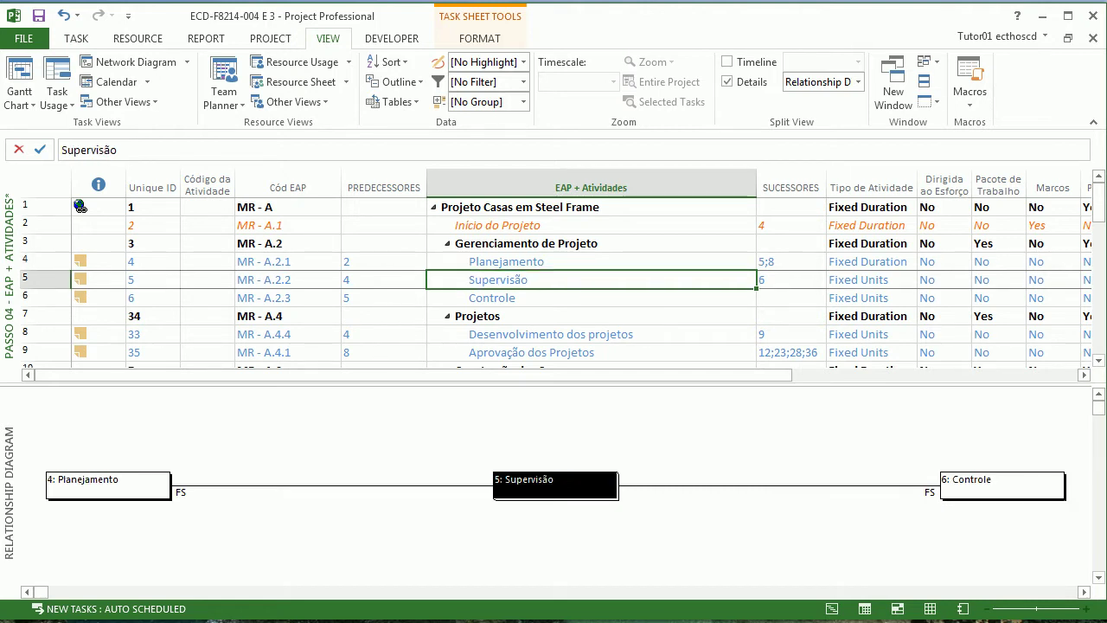
key(Down)
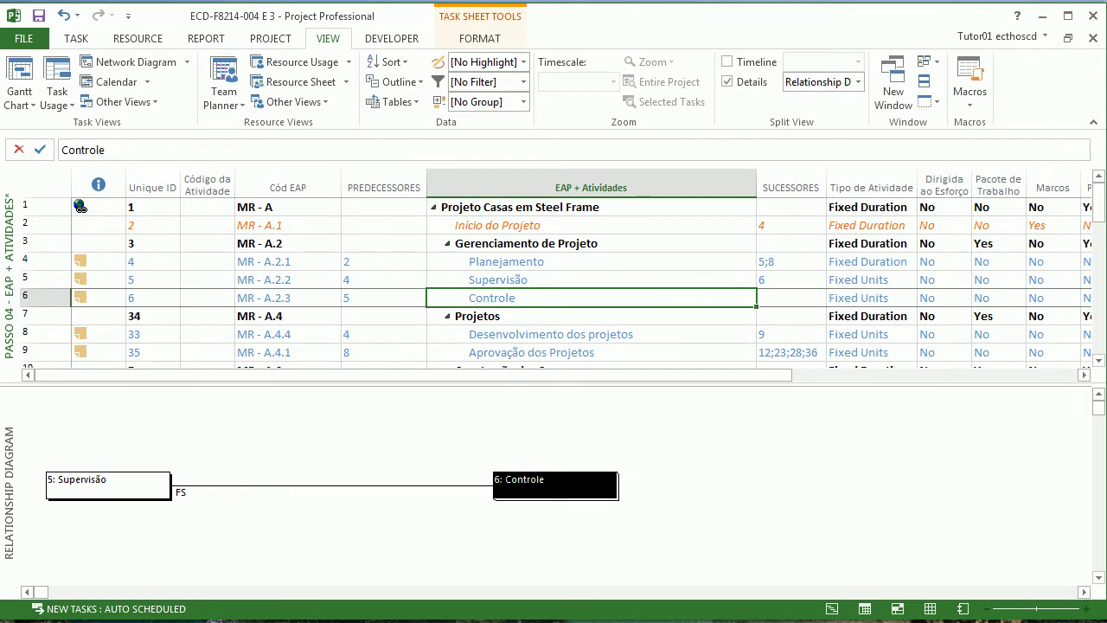
key(Up)
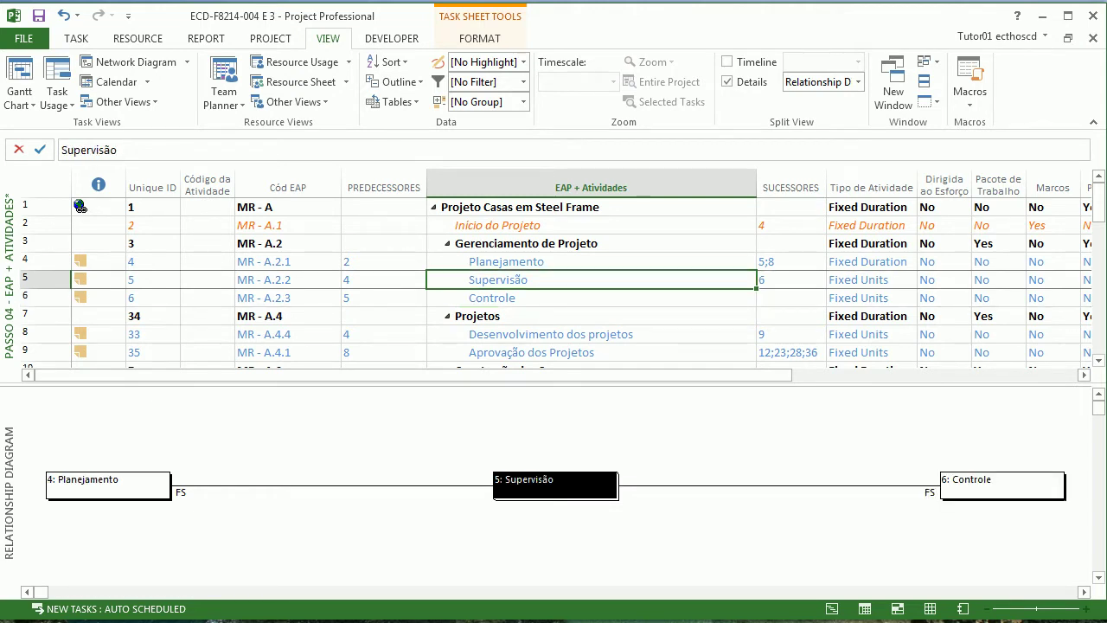
- Examine the relationship diagrams of Desenvolvimento dos projetos and Aprovação dos Projetos under Projetos
key(Down)
key(Down)
key(Down)
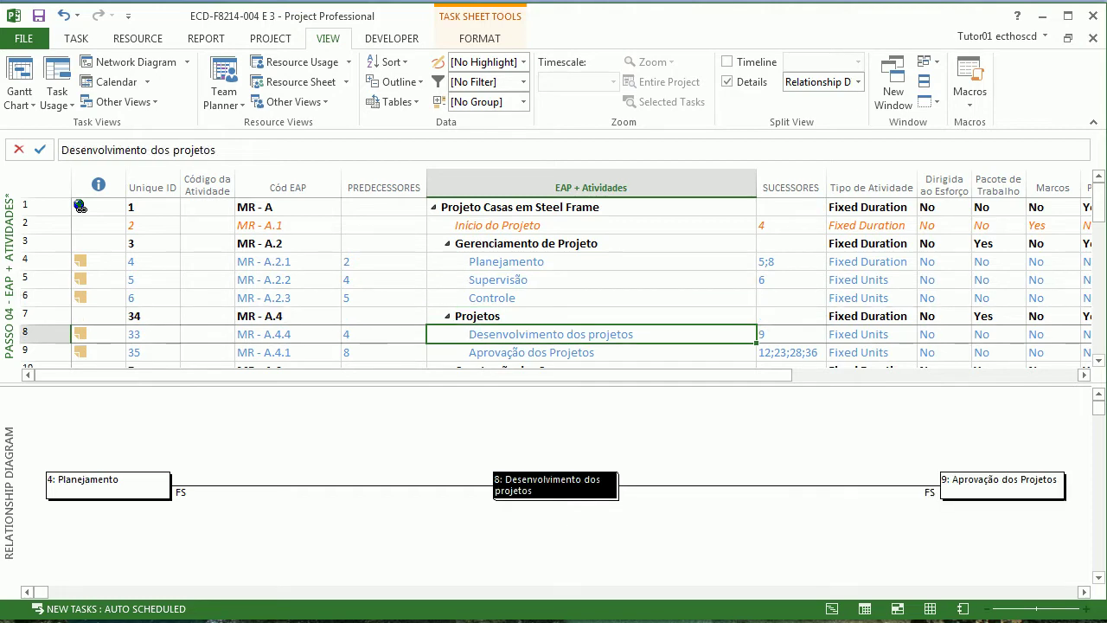
key(Down)
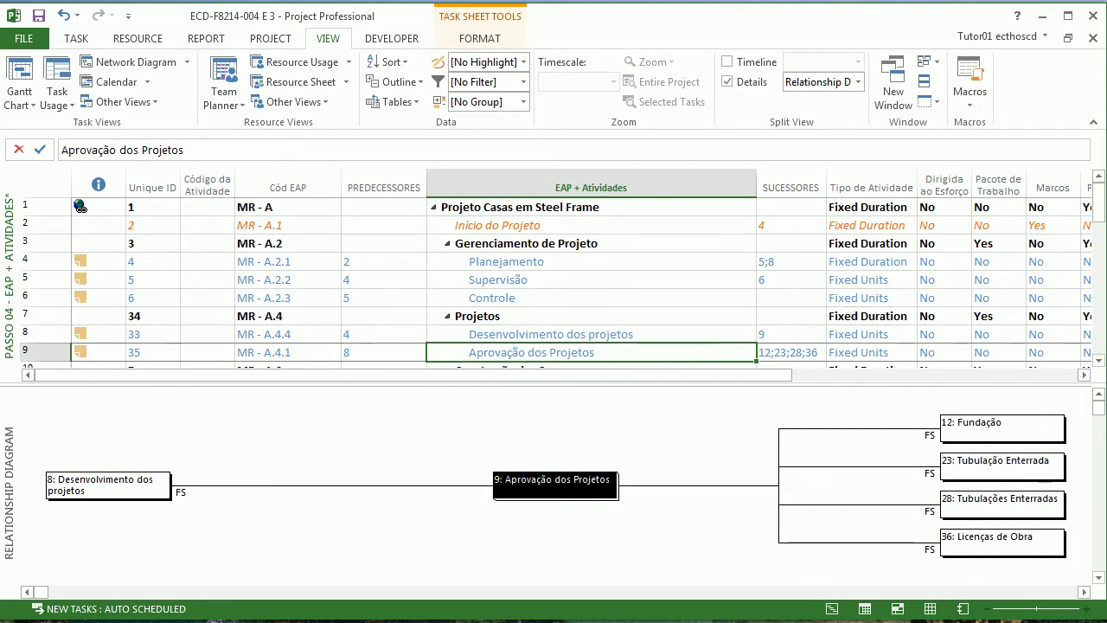
scroll(562, 282, down, 2)
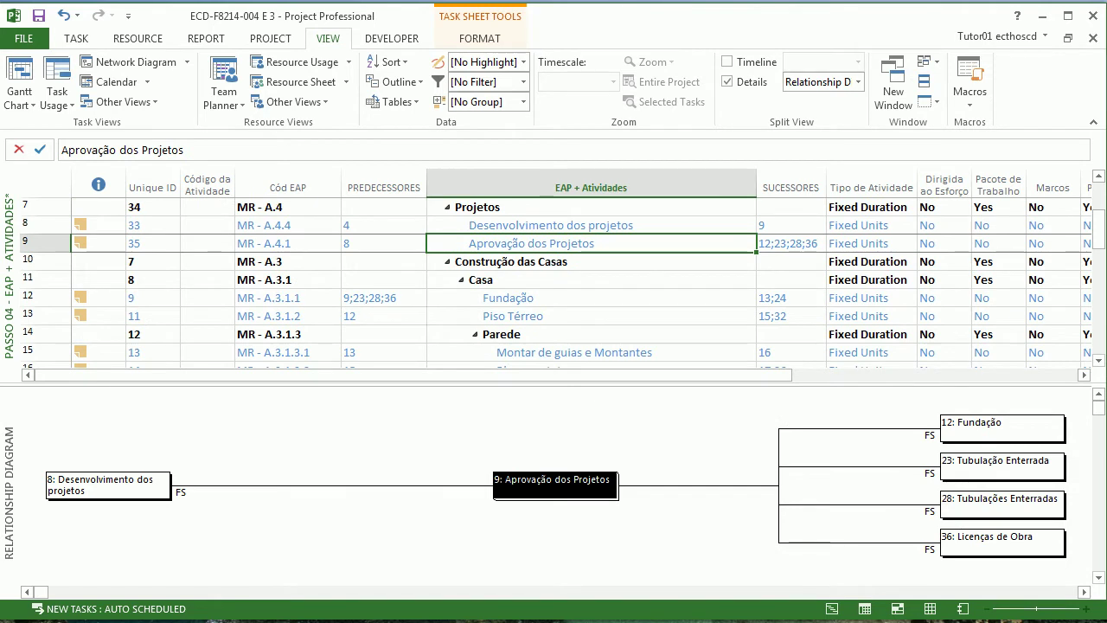